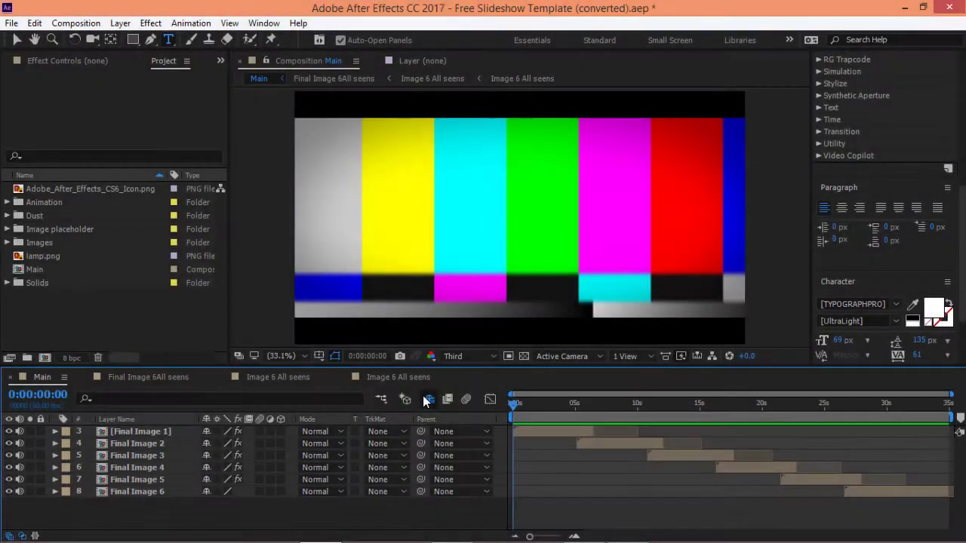
Step: Preview and scrub the Main slideshow through to the lamp logo end card
{"action": "key", "text": "space"}
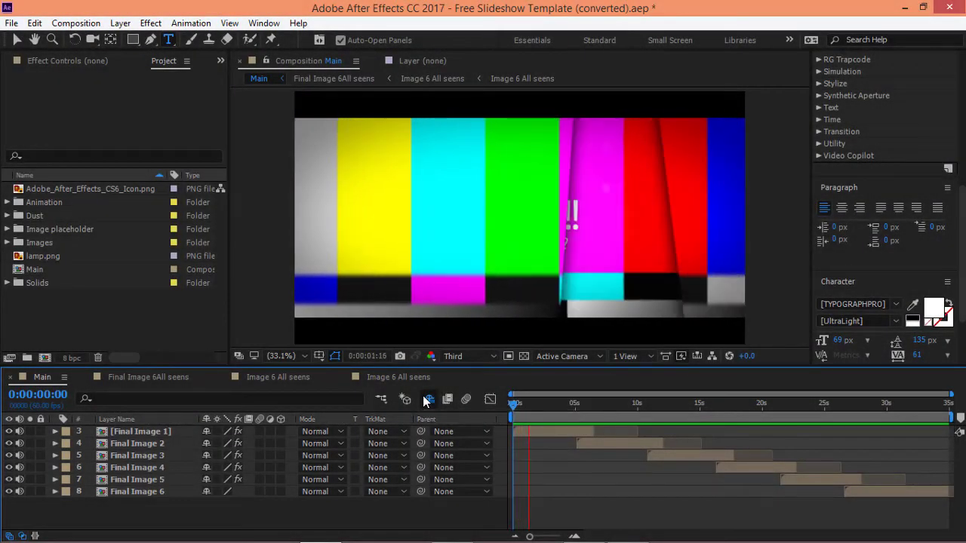
{"action": "key", "text": "space"}
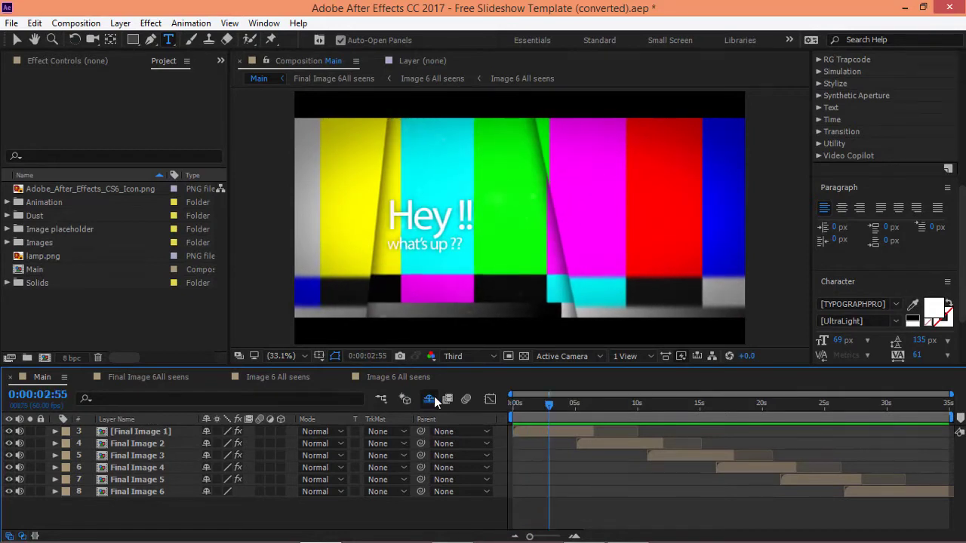
{"action": "mouse_move", "coordinate": [549, 410]}
{"action": "left_mouse_down"}
{"action": "mouse_move", "coordinate": [594, 408]}
{"action": "mouse_move", "coordinate": [931, 483]}
{"action": "mouse_move", "coordinate": [500, 416]}
{"action": "left_mouse_up"}
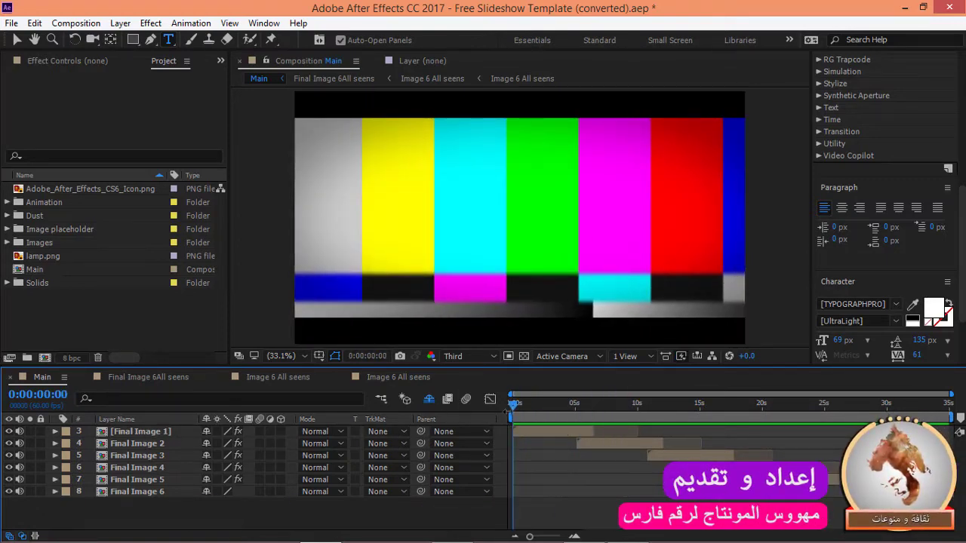
{"action": "mouse_move", "coordinate": [512, 401]}
{"action": "left_mouse_down"}
{"action": "mouse_move", "coordinate": [869, 403]}
{"action": "mouse_move", "coordinate": [764, 403]}
{"action": "left_mouse_up"}
{"action": "mouse_move", "coordinate": [802, 488]}
{"action": "left_mouse_down"}
{"action": "mouse_move", "coordinate": [947, 504]}
{"action": "mouse_move", "coordinate": [503, 448]}
{"action": "left_mouse_up"}
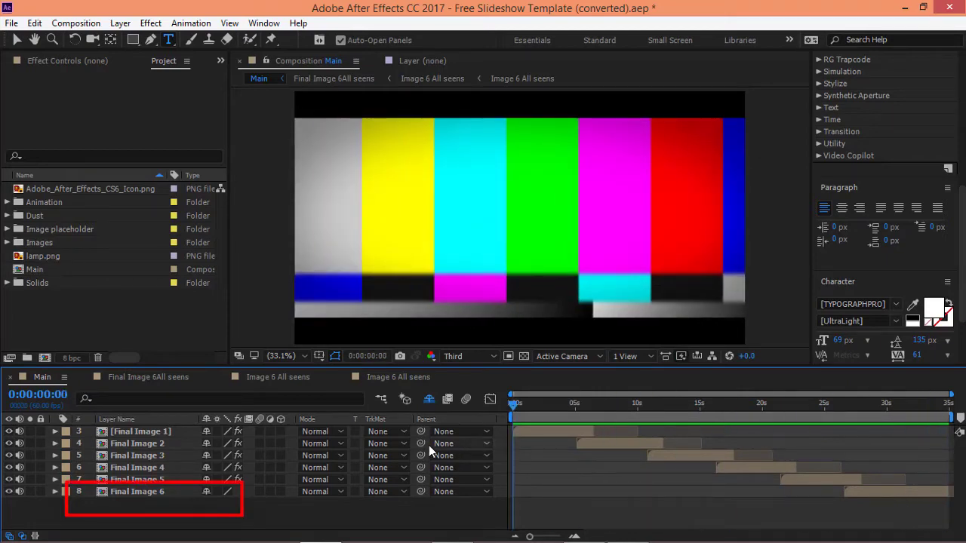
{"action": "double_click", "coordinate": [122, 494]}
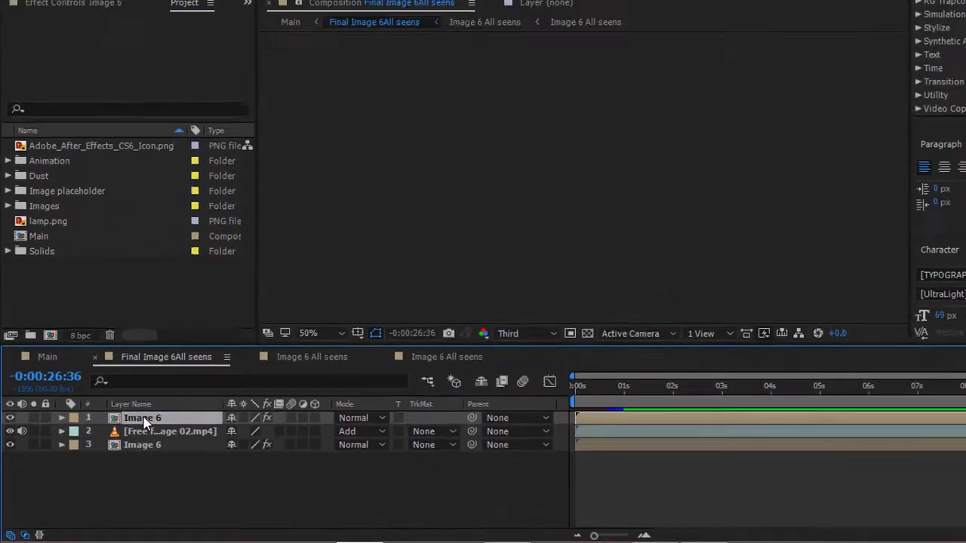
{"action": "double_click", "coordinate": [128, 431]}
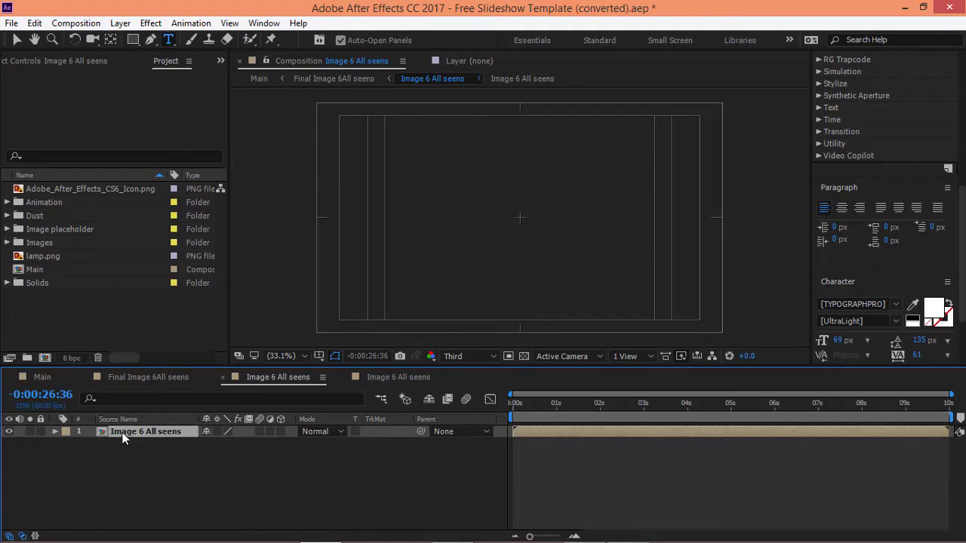
{"action": "double_click", "coordinate": [124, 435]}
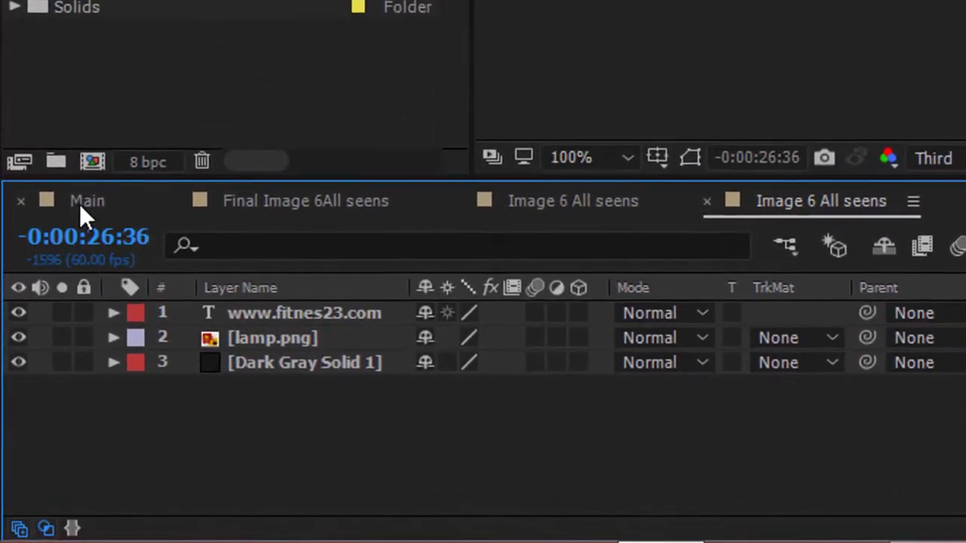
{"action": "left_click", "coordinate": [42, 377]}
{"action": "left_click", "coordinate": [290, 199]}
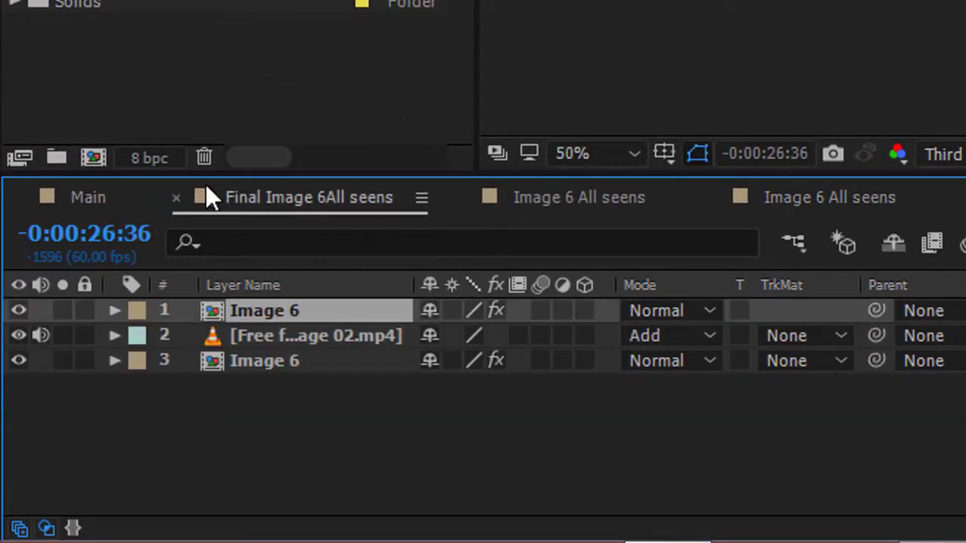
{"action": "left_click", "coordinate": [77, 197]}
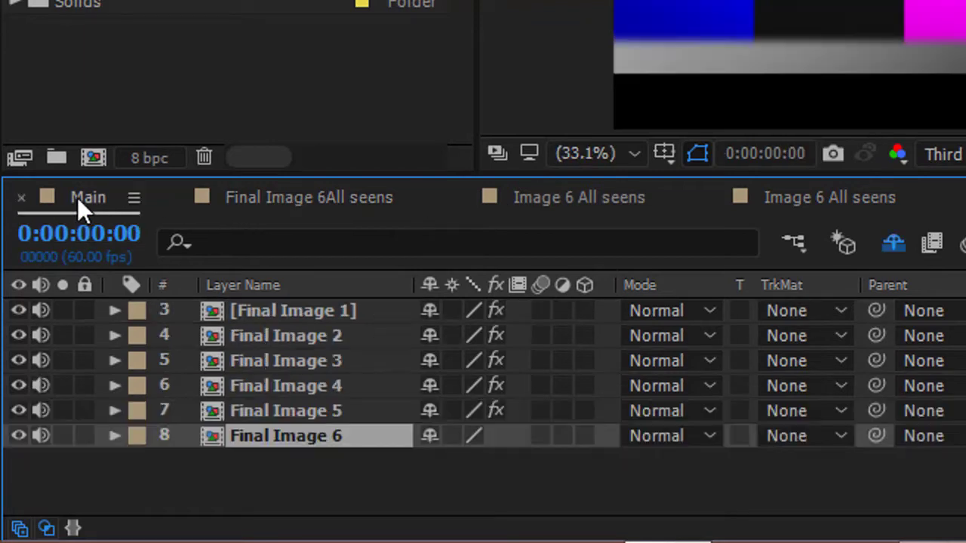
{"action": "left_click", "coordinate": [284, 199]}
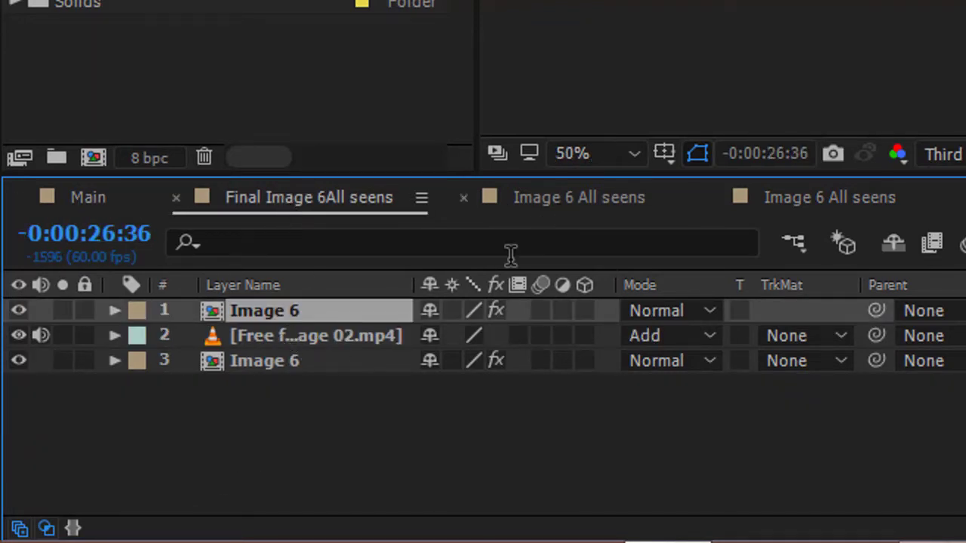
{"action": "left_click", "coordinate": [553, 209]}
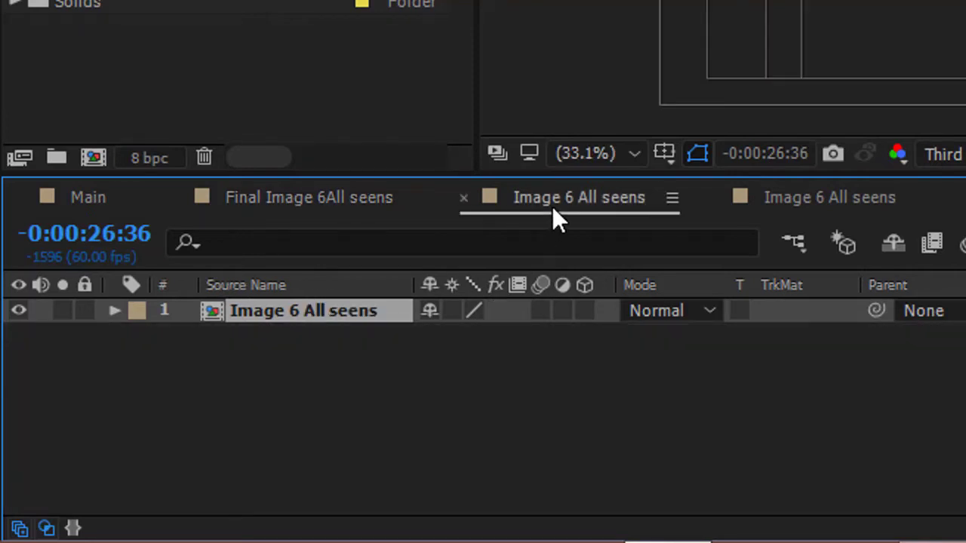
{"action": "left_click", "coordinate": [338, 462]}
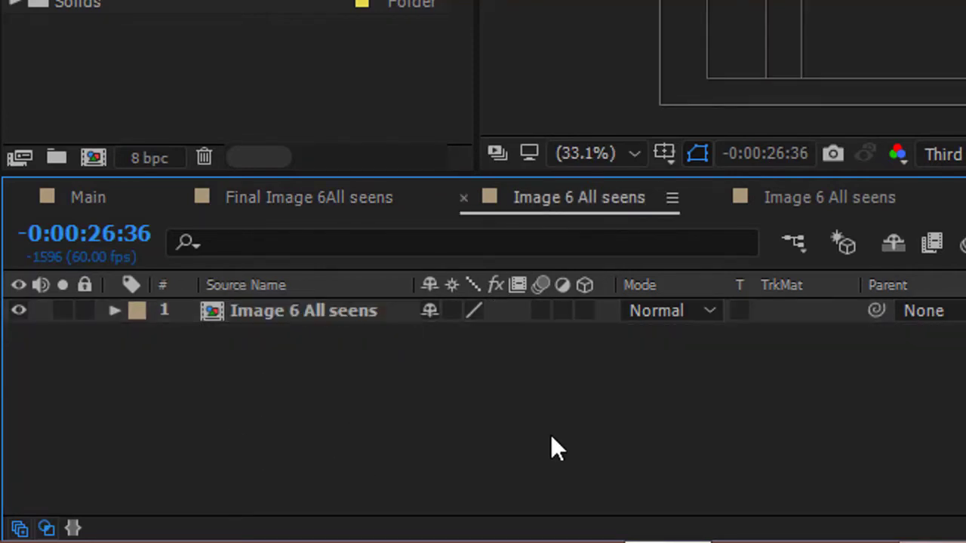
{"action": "left_click", "coordinate": [813, 202]}
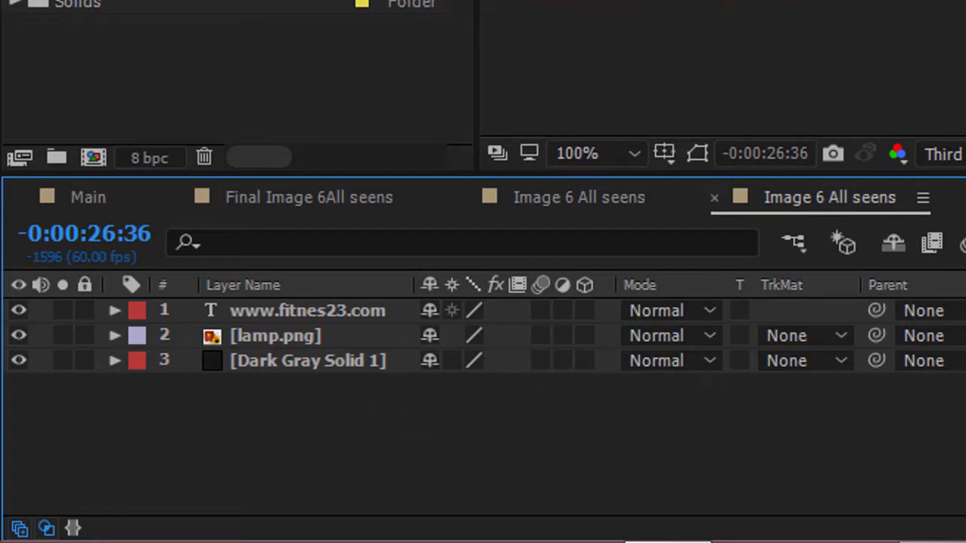
{"action": "key", "text": "Home"}
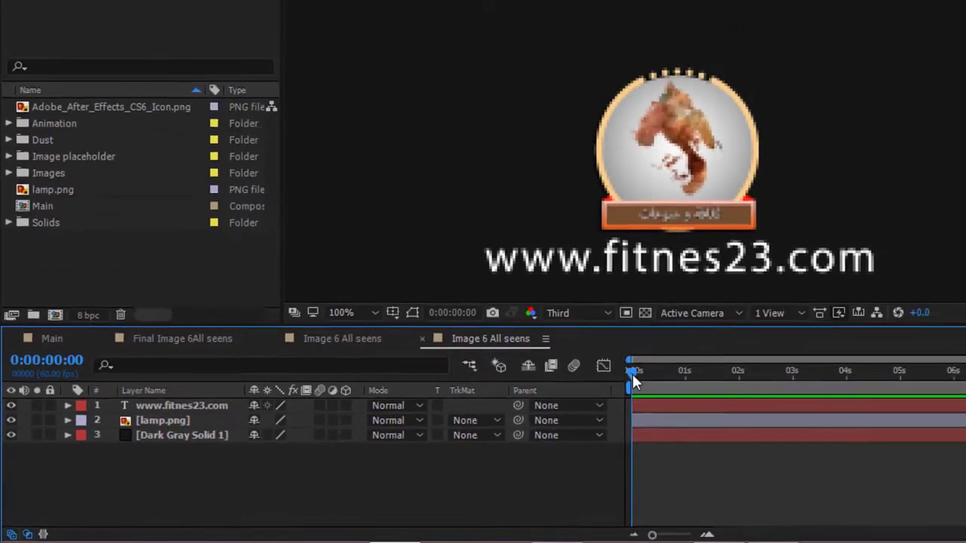
{"action": "left_click_drag", "start_coordinate": [632, 374], "coordinate": [613, 377]}
{"action": "left_click", "coordinate": [155, 408]}
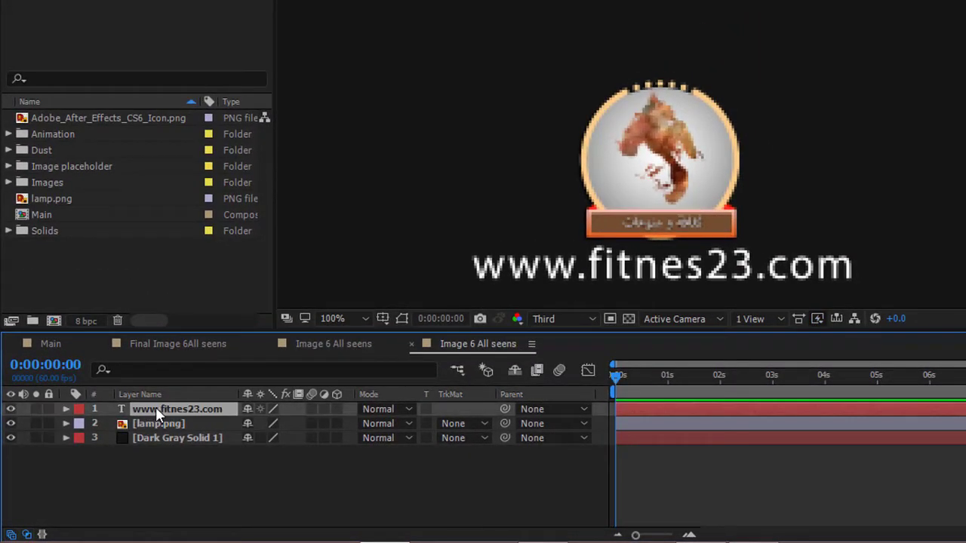
{"action": "left_click", "coordinate": [13, 410]}
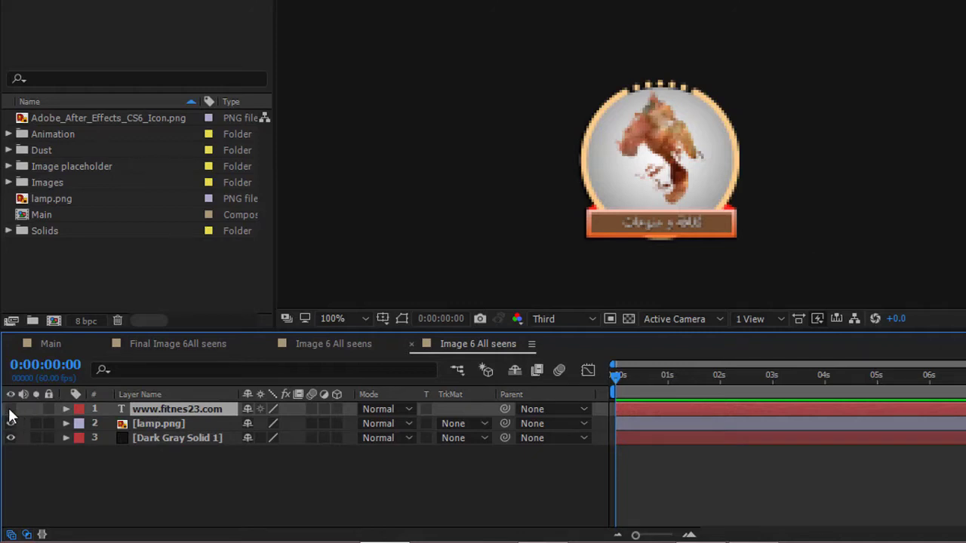
{"action": "left_click", "coordinate": [13, 410]}
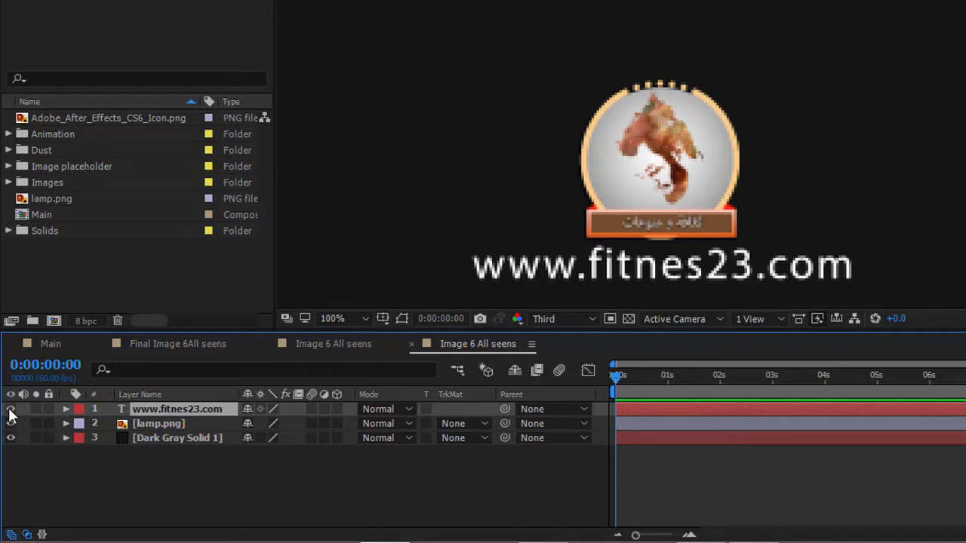
{"action": "double_click", "coordinate": [597, 273]}
{"action": "triple_click", "coordinate": [588, 266]}
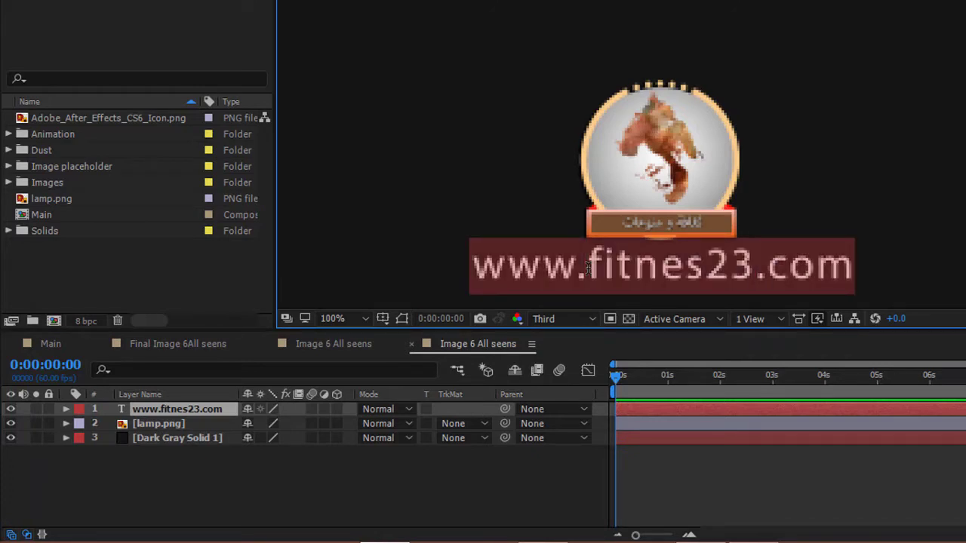
{"action": "type", "text": "تت."}
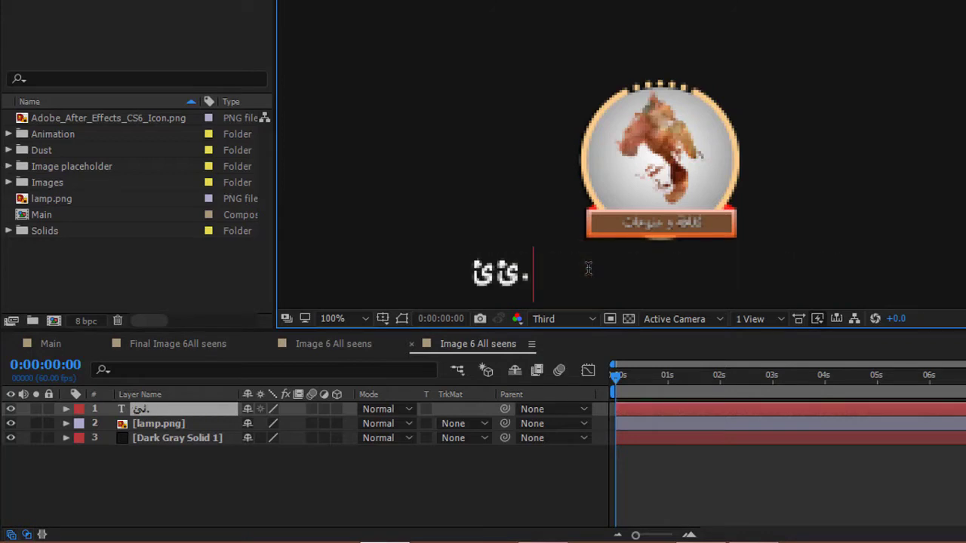
{"action": "key", "text": "BackSpace"}
{"action": "key", "text": "BackSpace"}
{"action": "key", "text": "BackSpace"}
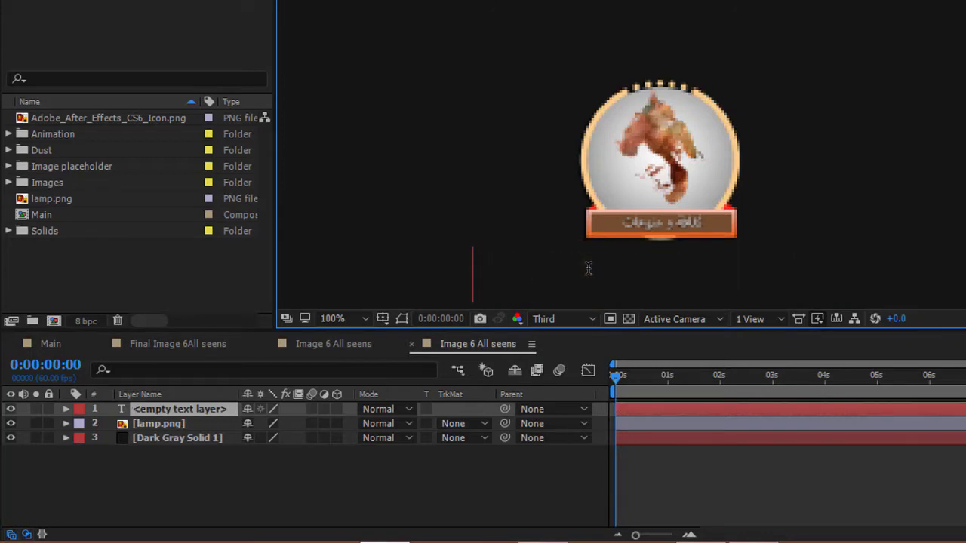
{"action": "type", "text": "www."}
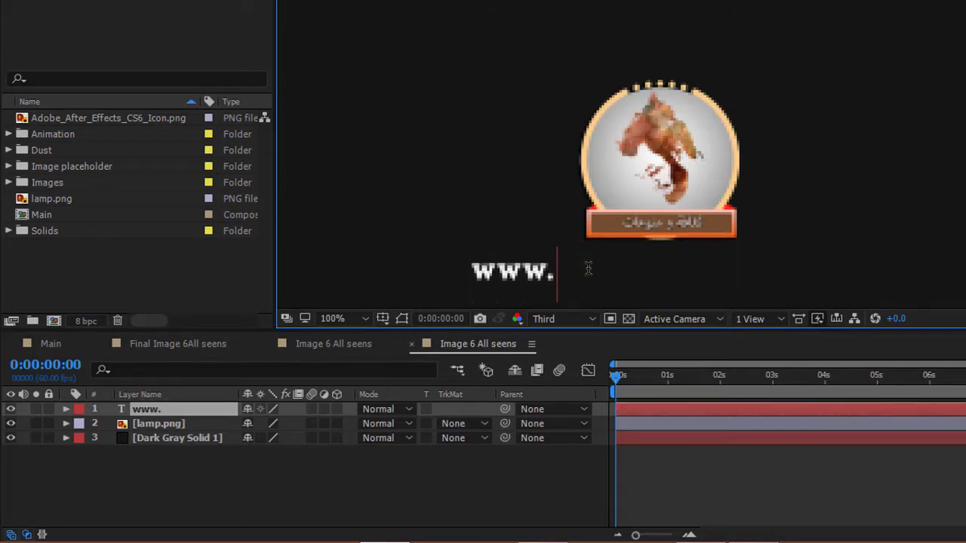
{"action": "type", "text": "fitnes"}
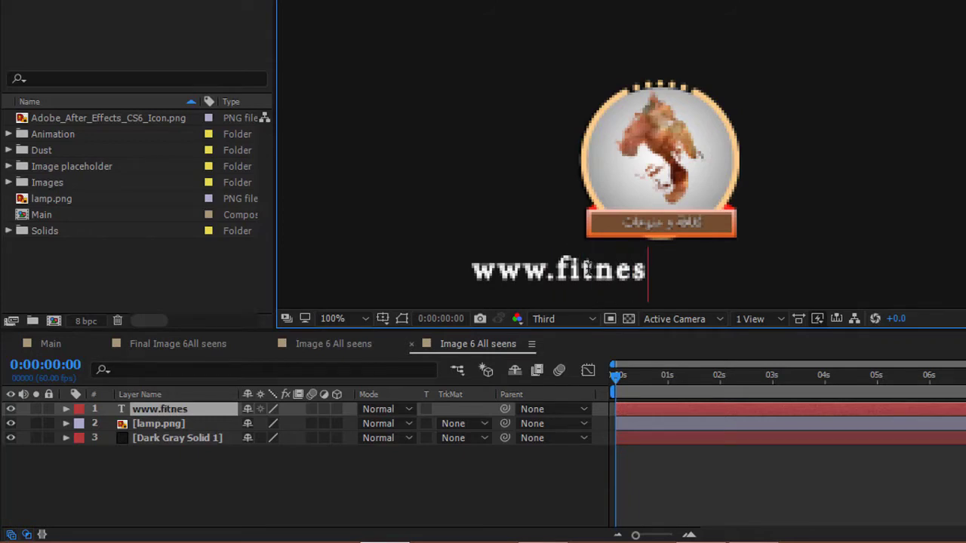
{"action": "type", "text": "23.com"}
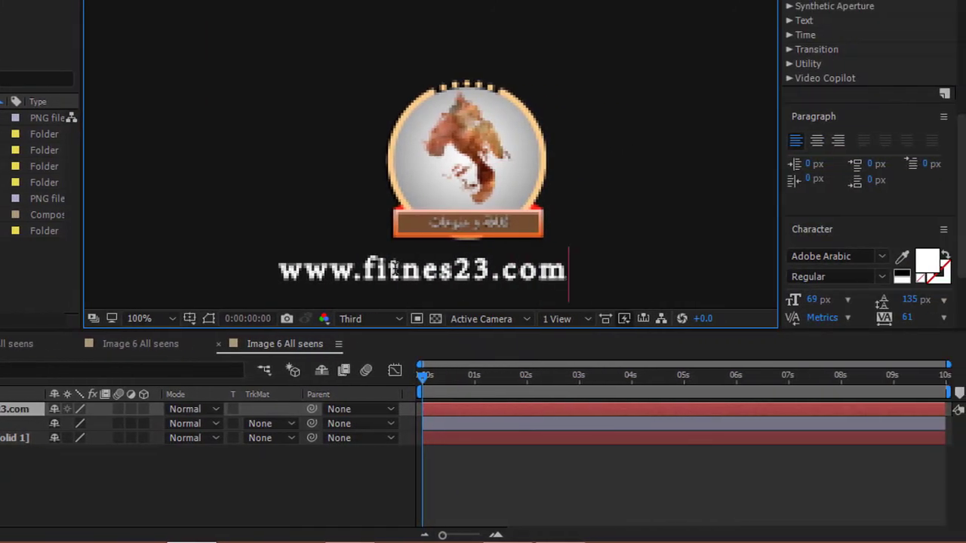
{"action": "key", "text": "ctrl+a"}
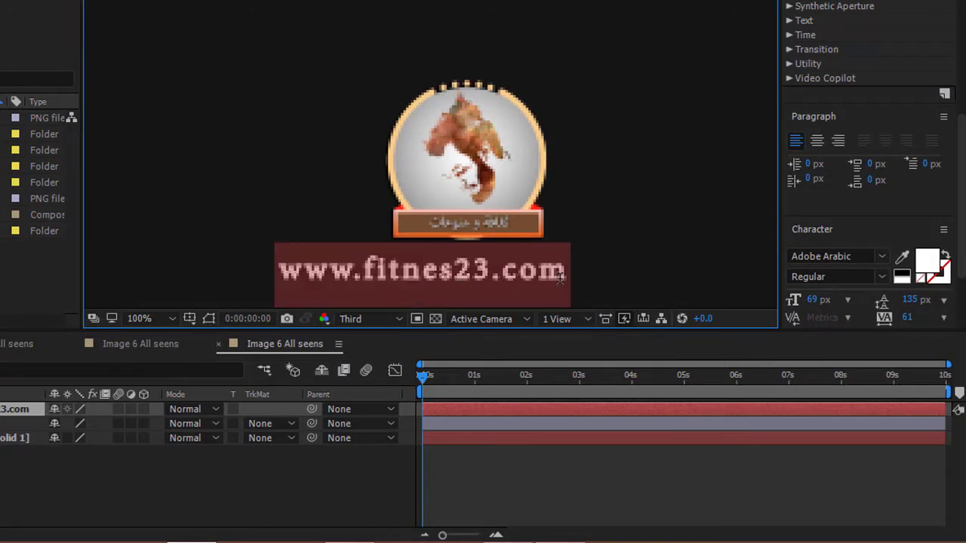
{"action": "left_click_drag", "start_coordinate": [815, 306], "coordinate": [830, 300]}
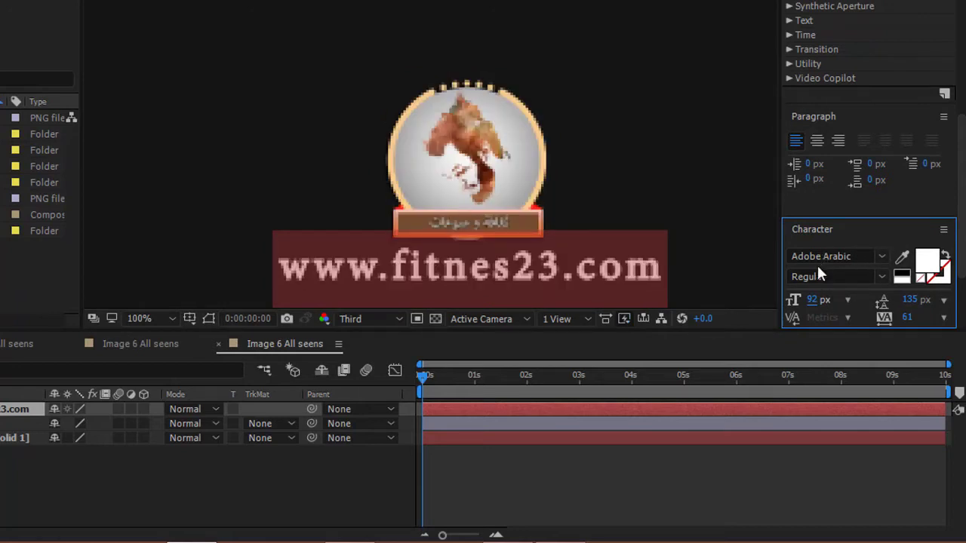
{"action": "left_click", "coordinate": [933, 266]}
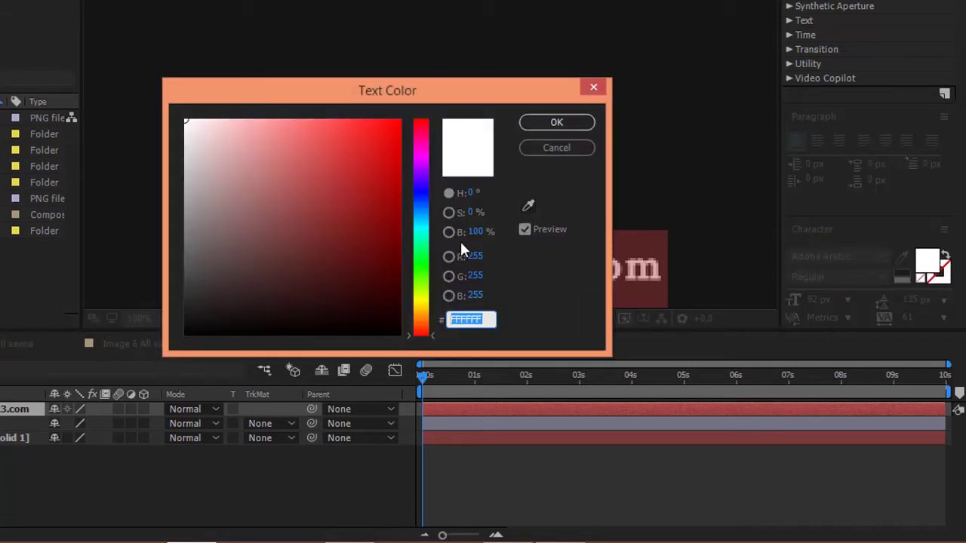
{"action": "left_click_drag", "start_coordinate": [400, 151], "coordinate": [113, 68]}
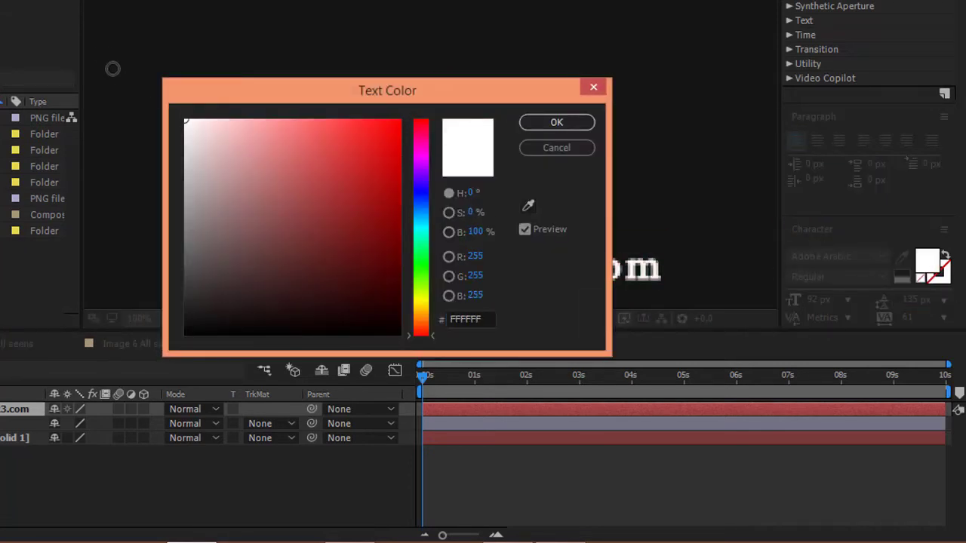
{"action": "left_click", "coordinate": [557, 122]}
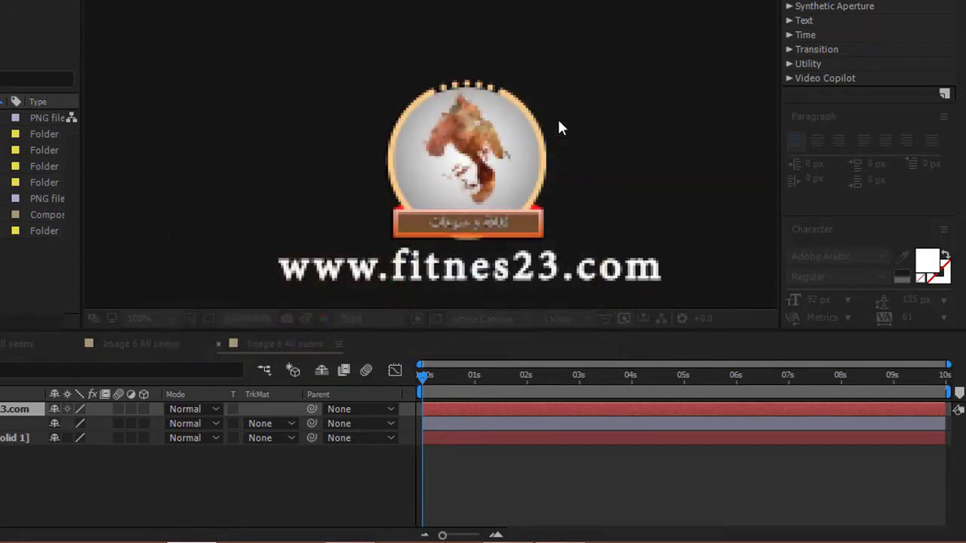
Step: Import logo wolf.png and photography card.png into the Project panel
{"action": "left_click", "coordinate": [126, 491]}
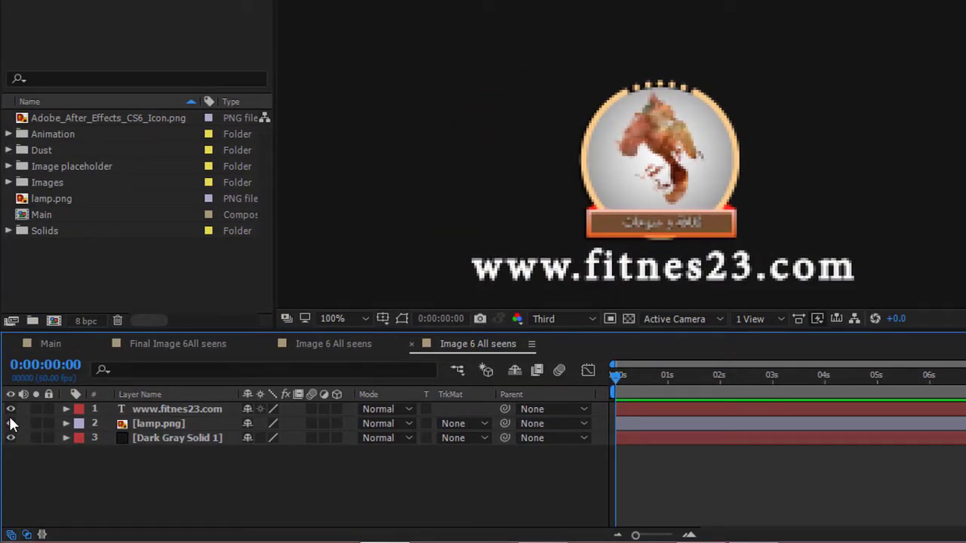
{"action": "left_click", "coordinate": [11, 424]}
{"action": "left_click", "coordinate": [11, 424]}
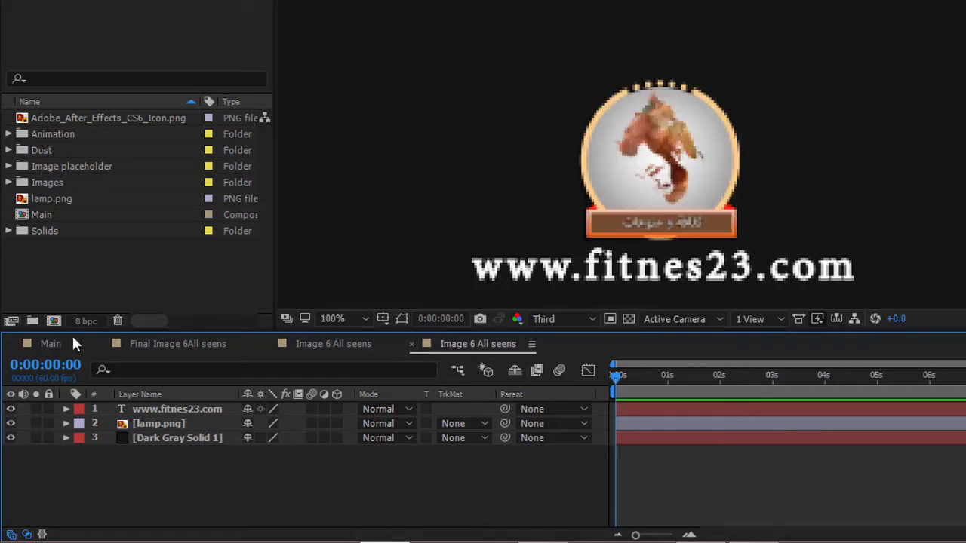
{"action": "left_click", "coordinate": [97, 261]}
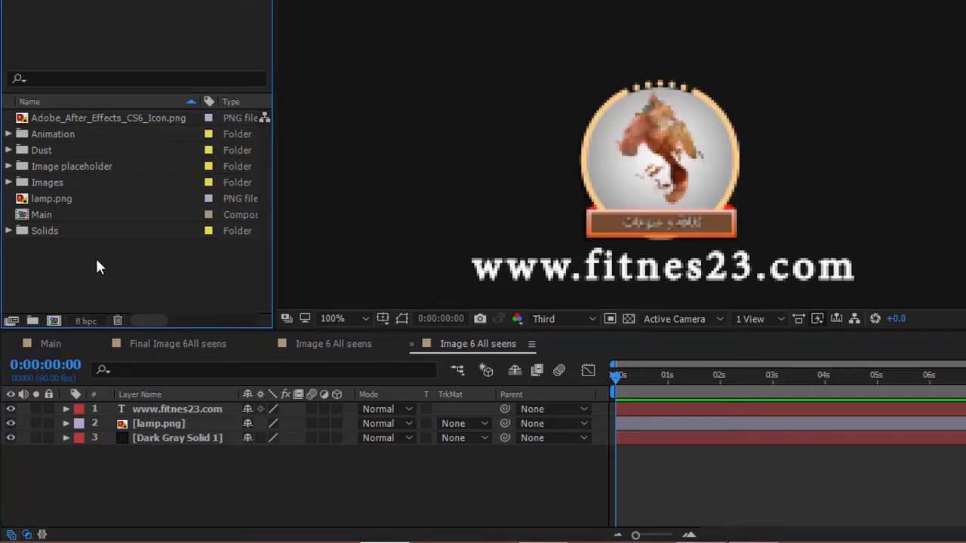
{"action": "double_click", "coordinate": [163, 295]}
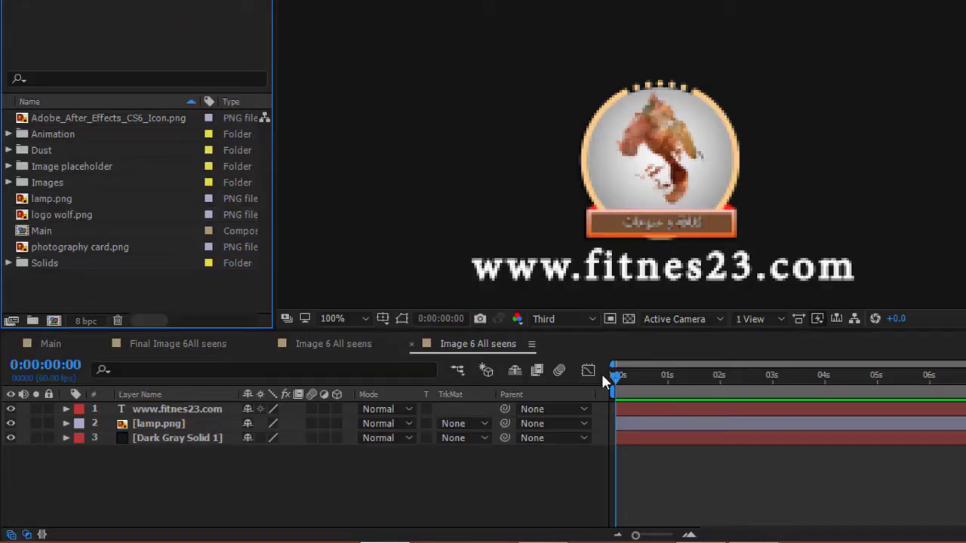
{"action": "left_click", "coordinate": [600, 372]}
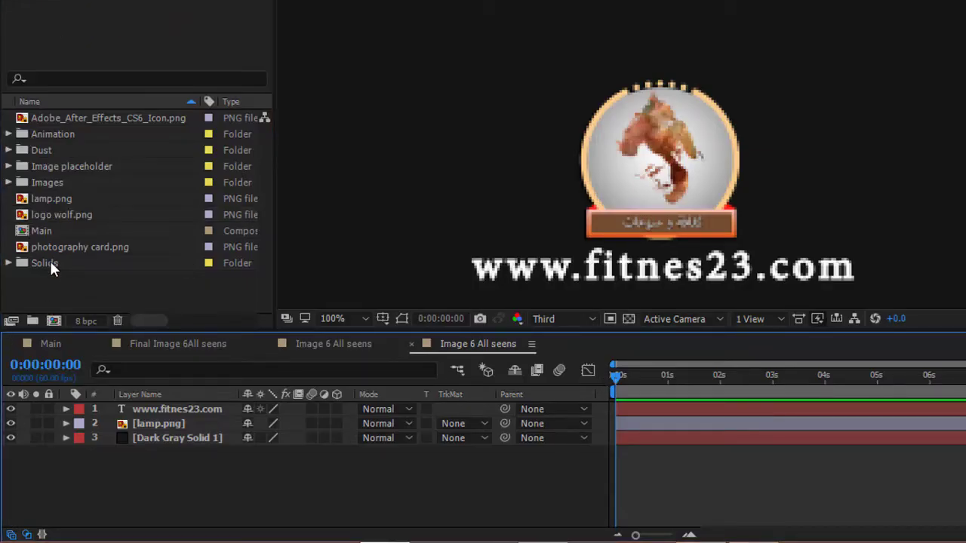
Step: Place logo wolf.png below the website text at 18% scale and hide lamp.png
{"action": "left_click", "coordinate": [54, 199]}
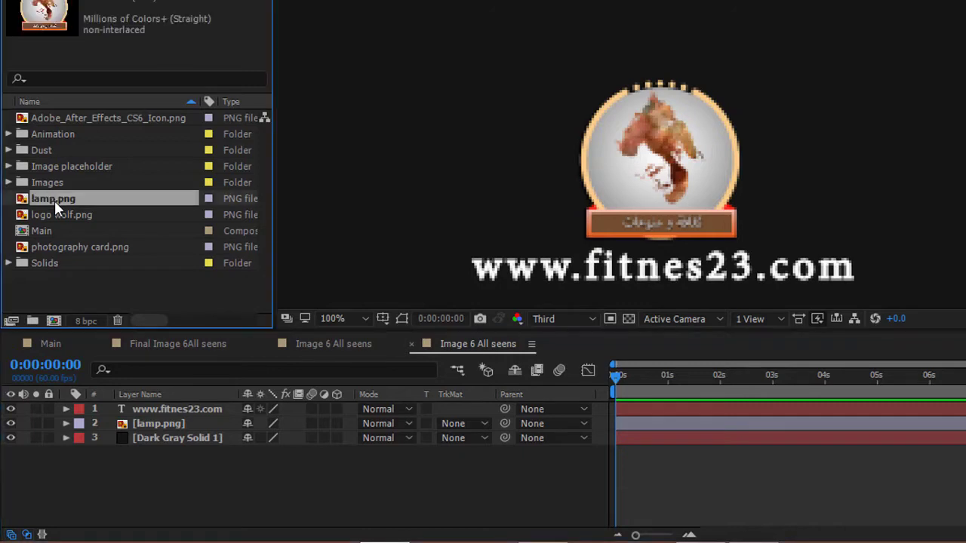
{"action": "left_click", "coordinate": [58, 215]}
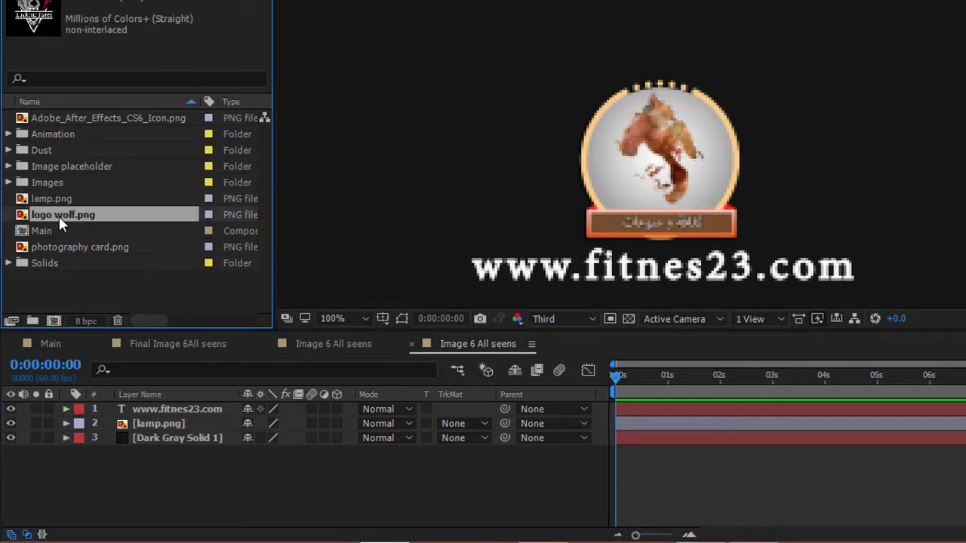
{"action": "left_click_drag", "start_coordinate": [59, 216], "coordinate": [121, 424]}
{"action": "left_click_drag", "start_coordinate": [120, 424], "coordinate": [119, 419]}
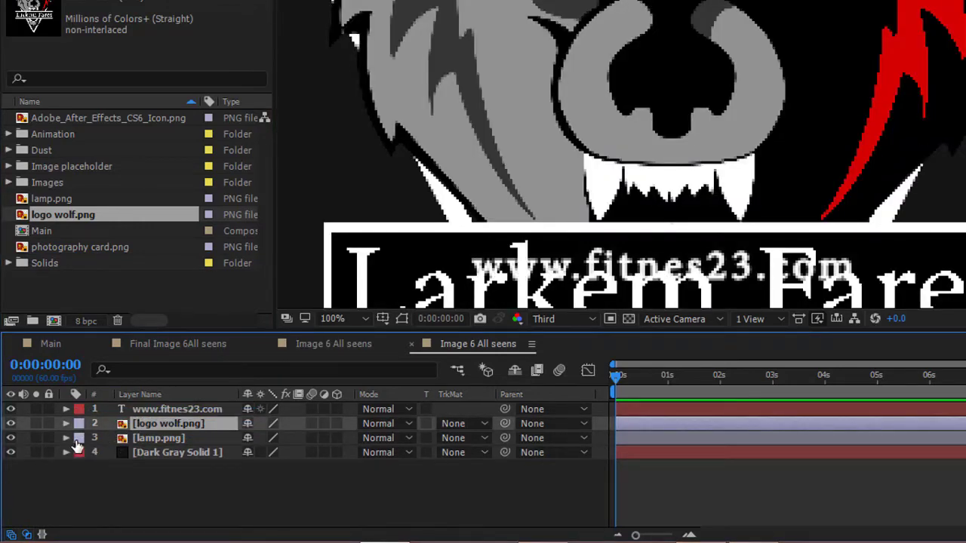
{"action": "key", "text": "s"}
{"action": "left_click_drag", "start_coordinate": [269, 443], "coordinate": [182, 424]}
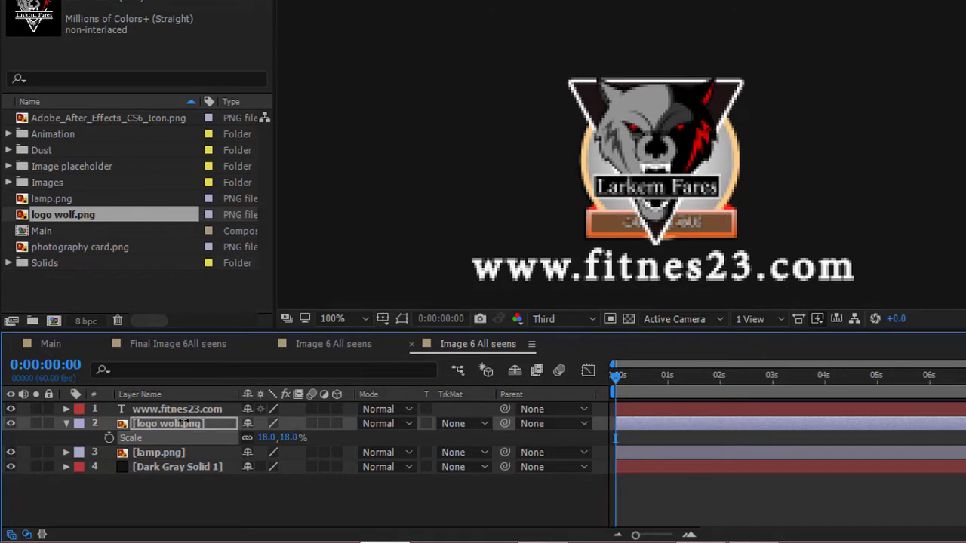
{"action": "left_click", "coordinate": [68, 424]}
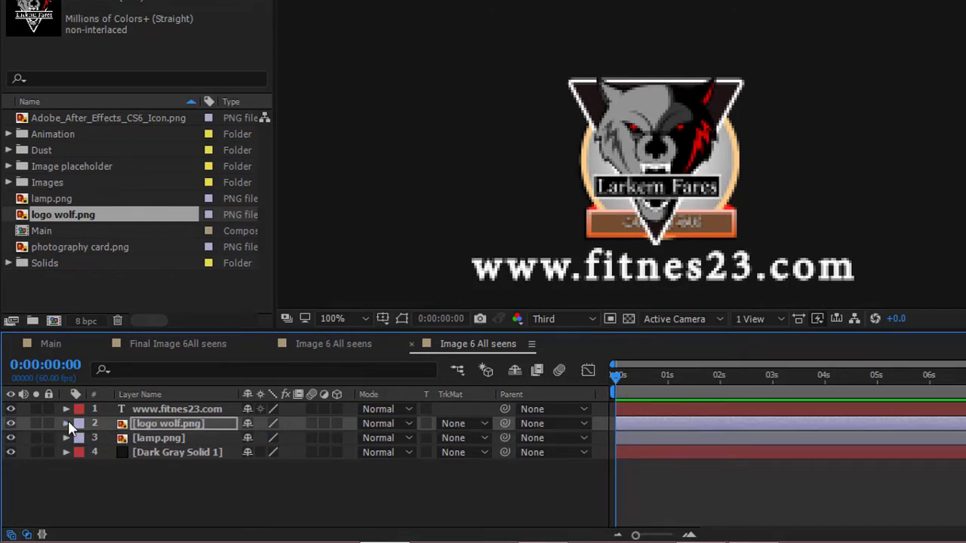
{"action": "left_click", "coordinate": [11, 439]}
{"action": "left_click", "coordinate": [12, 441]}
{"action": "left_click", "coordinate": [12, 441]}
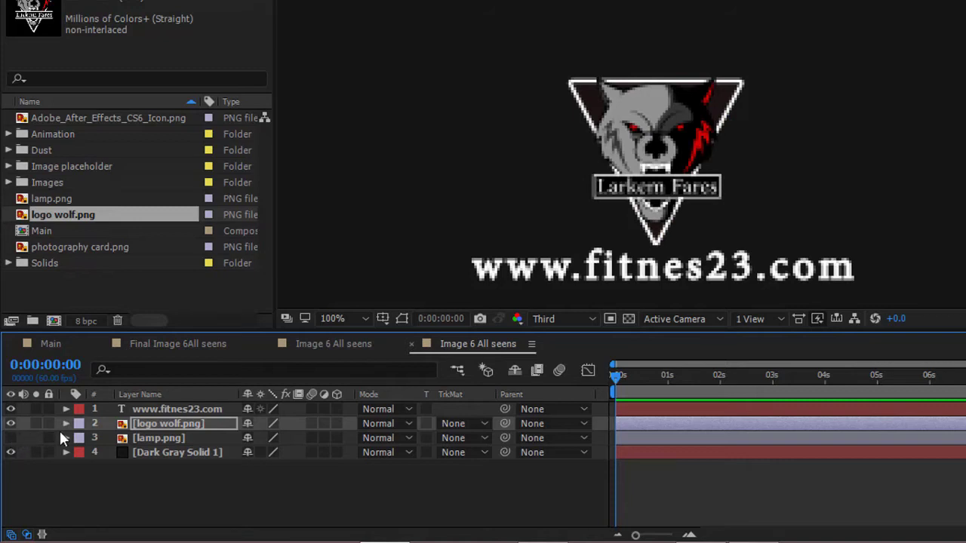
{"action": "left_click", "coordinate": [153, 344]}
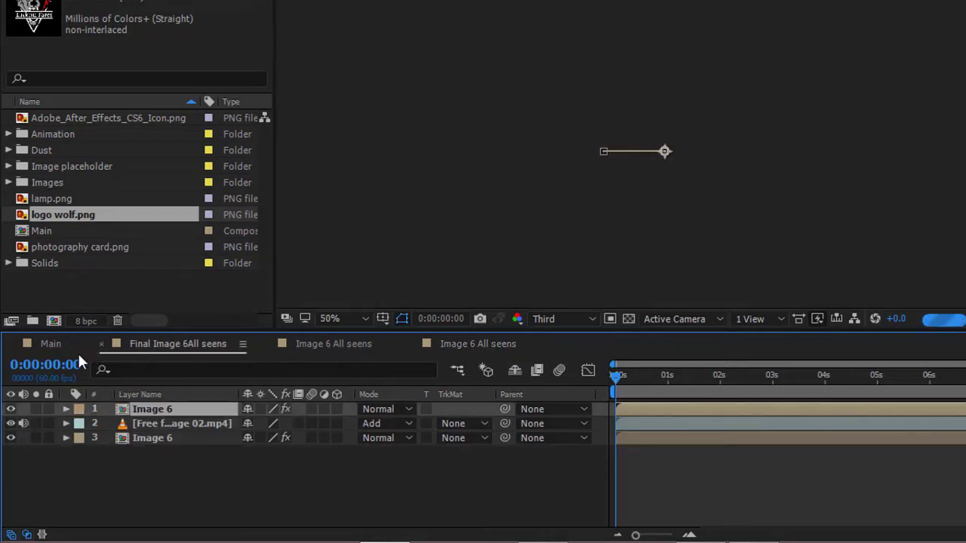
{"action": "left_click", "coordinate": [310, 344]}
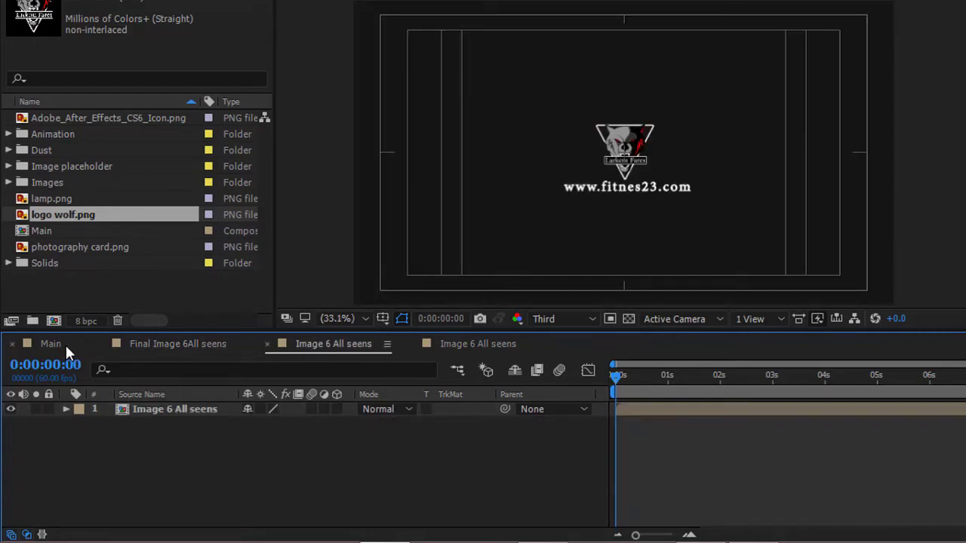
{"action": "left_click", "coordinate": [56, 343]}
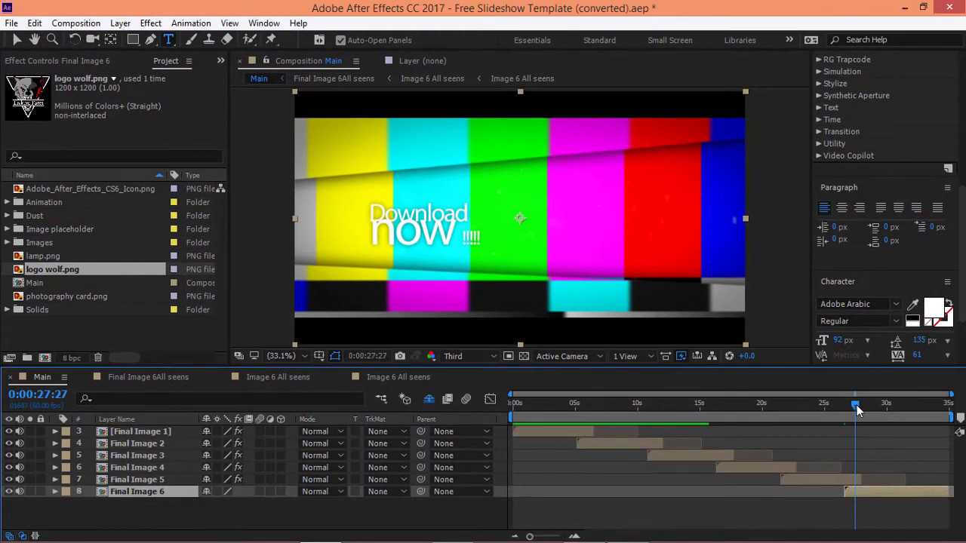
{"action": "left_click_drag", "start_coordinate": [858, 403], "coordinate": [885, 408]}
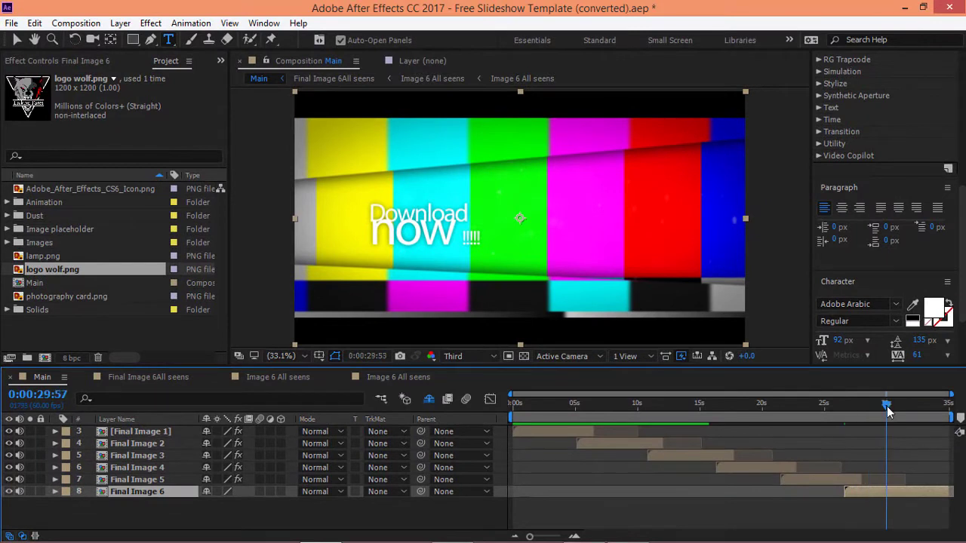
{"action": "key", "text": "space"}
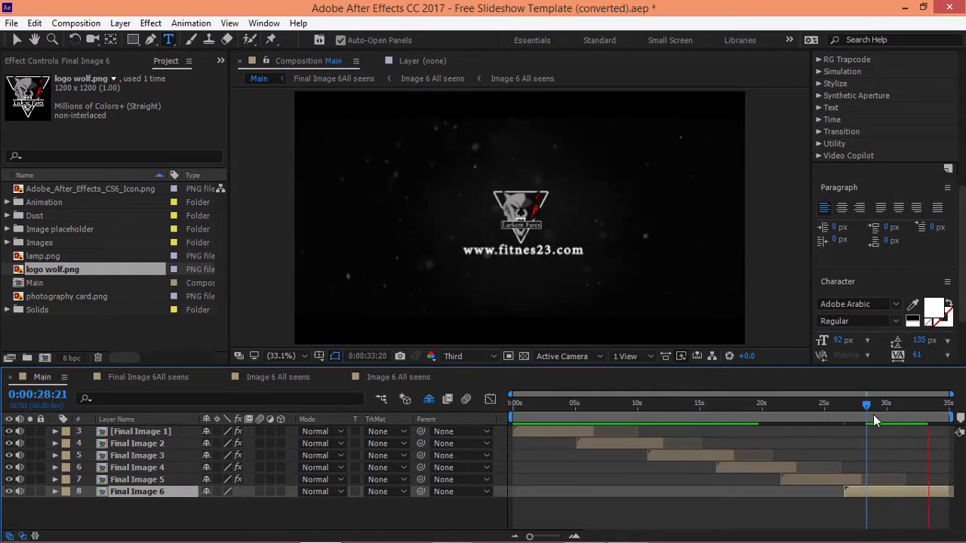
{"action": "mouse_move", "coordinate": [872, 414]}
{"action": "left_mouse_down"}
{"action": "mouse_move", "coordinate": [842, 404]}
{"action": "mouse_move", "coordinate": [930, 406]}
{"action": "left_mouse_up"}
{"action": "key", "text": "space"}
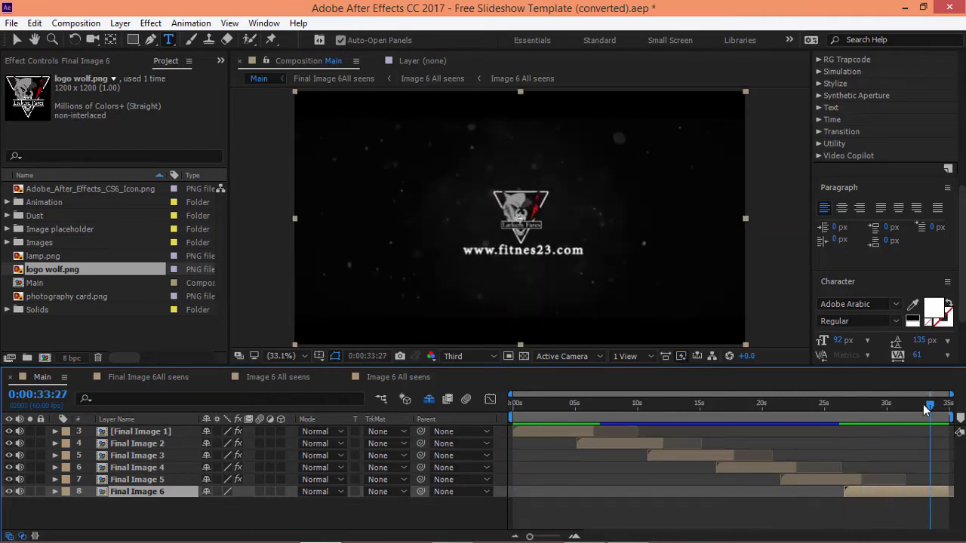
{"action": "left_click_drag", "start_coordinate": [931, 408], "coordinate": [909, 414]}
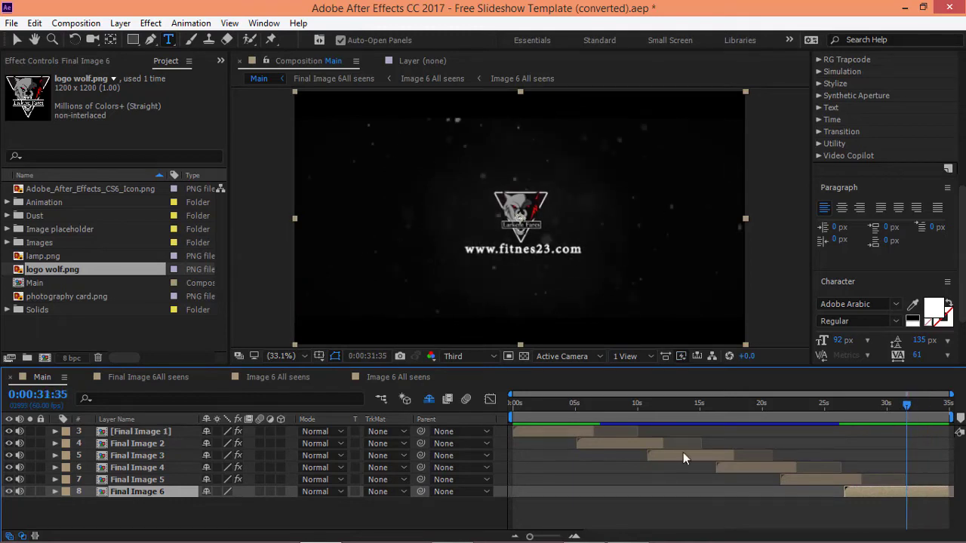
Step: In Image 6 All seens, compare the end card with and without Dark Gray Solid 1
{"action": "left_click", "coordinate": [388, 377]}
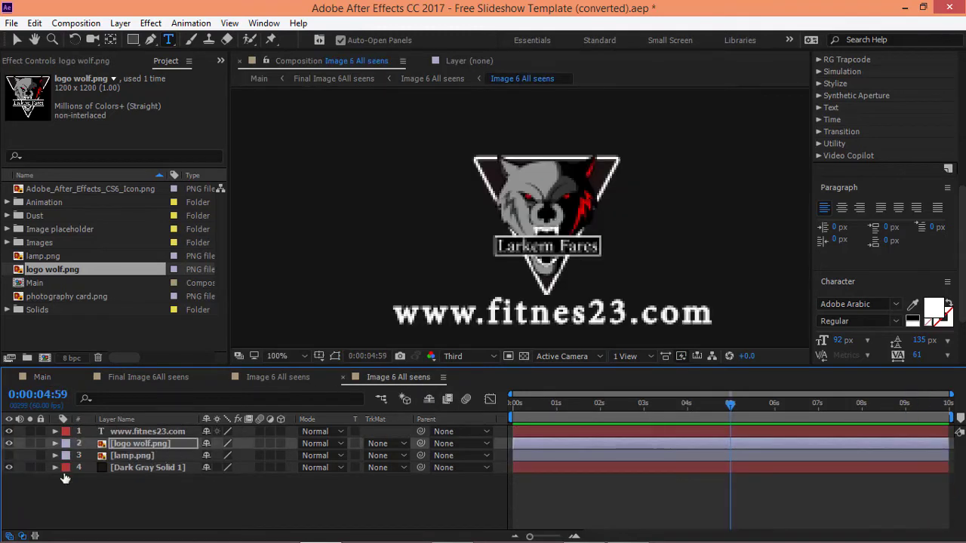
{"action": "left_click", "coordinate": [9, 468]}
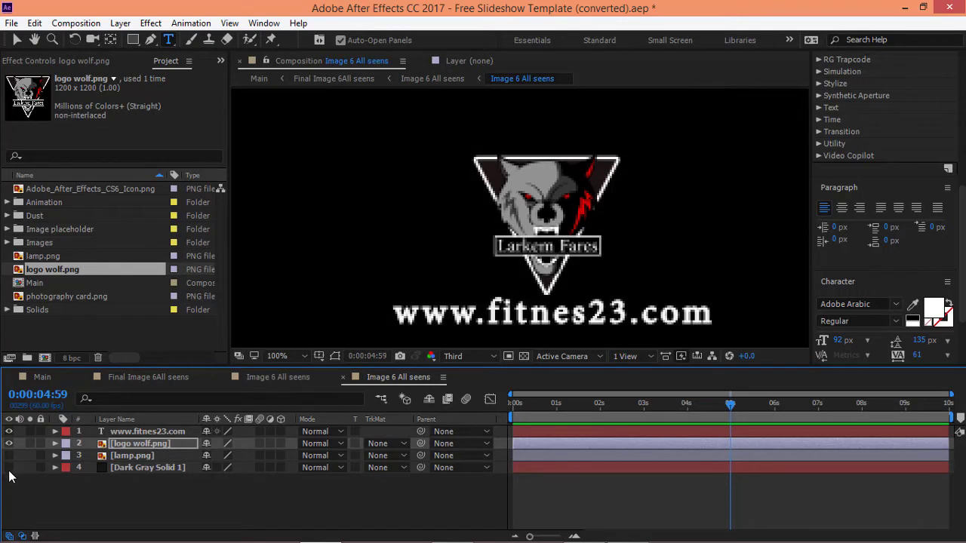
{"action": "left_click", "coordinate": [9, 470]}
{"action": "left_click", "coordinate": [9, 469]}
{"action": "left_click", "coordinate": [10, 469]}
{"action": "left_click", "coordinate": [11, 470]}
{"action": "left_click", "coordinate": [10, 468]}
{"action": "left_click", "coordinate": [10, 469]}
{"action": "left_click", "coordinate": [10, 469]}
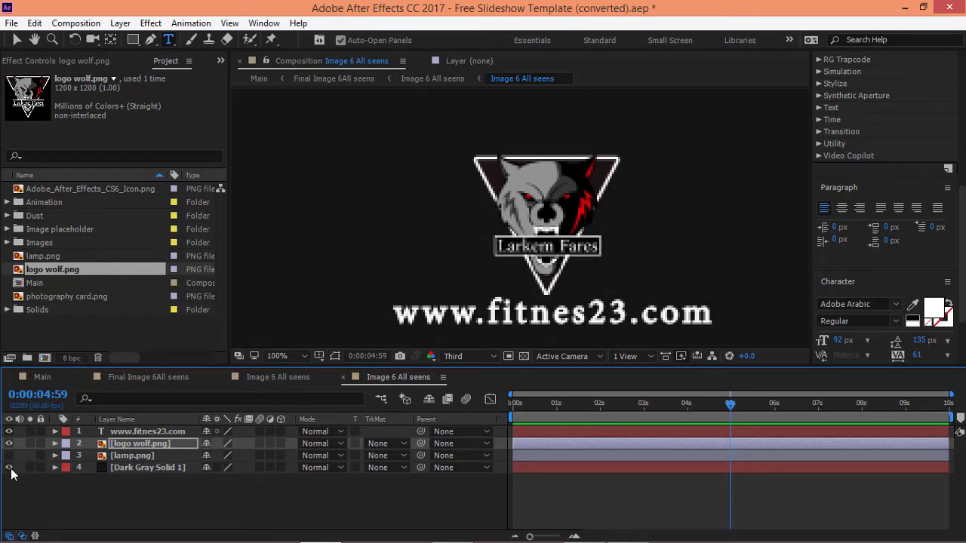
{"action": "left_click", "coordinate": [10, 468]}
{"action": "left_click", "coordinate": [155, 467]}
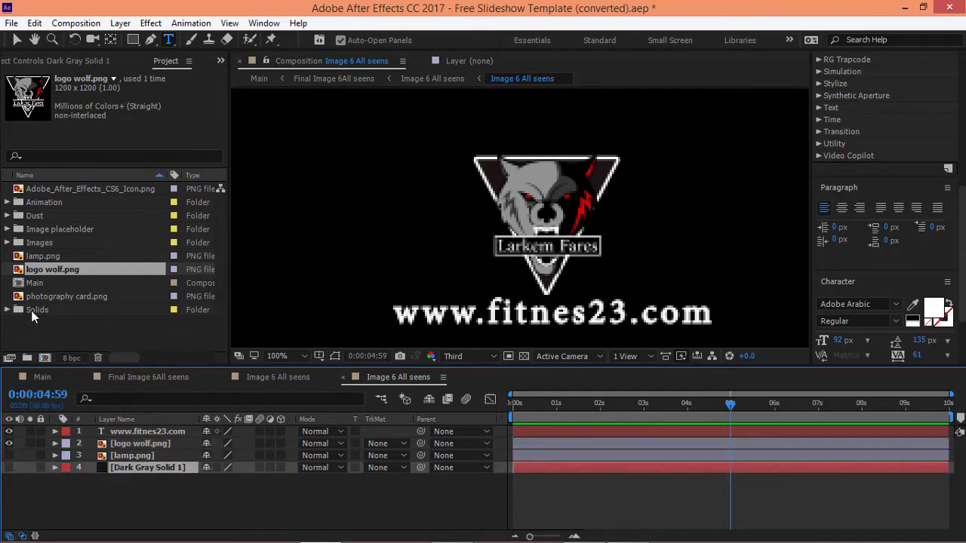
Step: Trial photography card.png as the end-card backdrop, then delete that layer
{"action": "left_click_drag", "start_coordinate": [51, 297], "coordinate": [100, 468]}
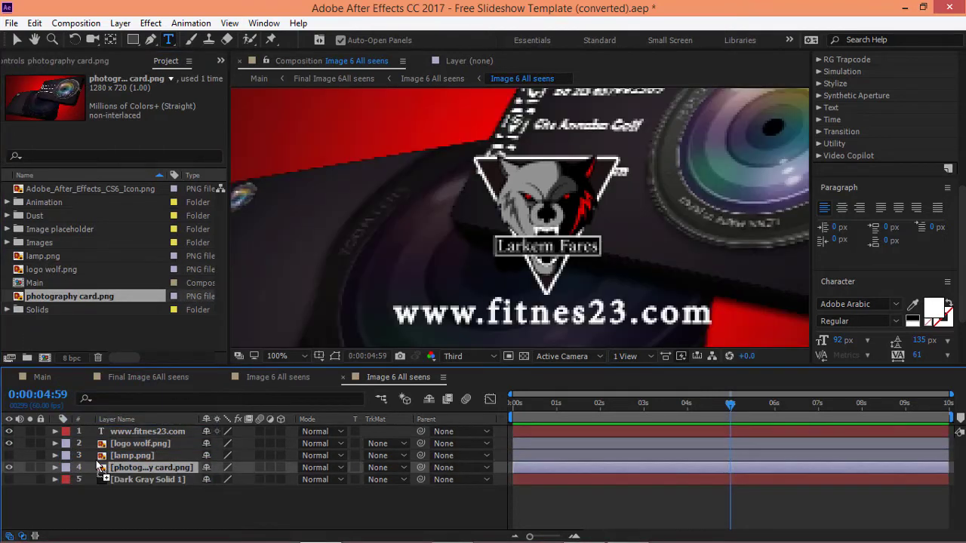
{"action": "left_click", "coordinate": [9, 467]}
{"action": "left_click", "coordinate": [9, 468]}
{"action": "left_click", "coordinate": [9, 468]}
{"action": "left_click", "coordinate": [9, 468]}
{"action": "left_click", "coordinate": [9, 468]}
{"action": "left_click", "coordinate": [9, 468]}
{"action": "left_click", "coordinate": [9, 468]}
{"action": "left_click", "coordinate": [9, 468]}
{"action": "left_click", "coordinate": [9, 468]}
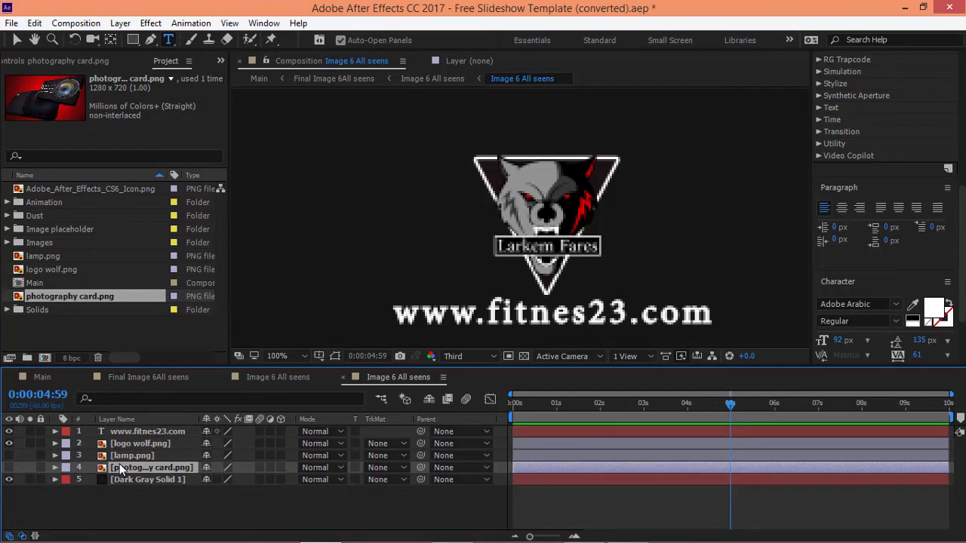
{"action": "key", "text": "Delete"}
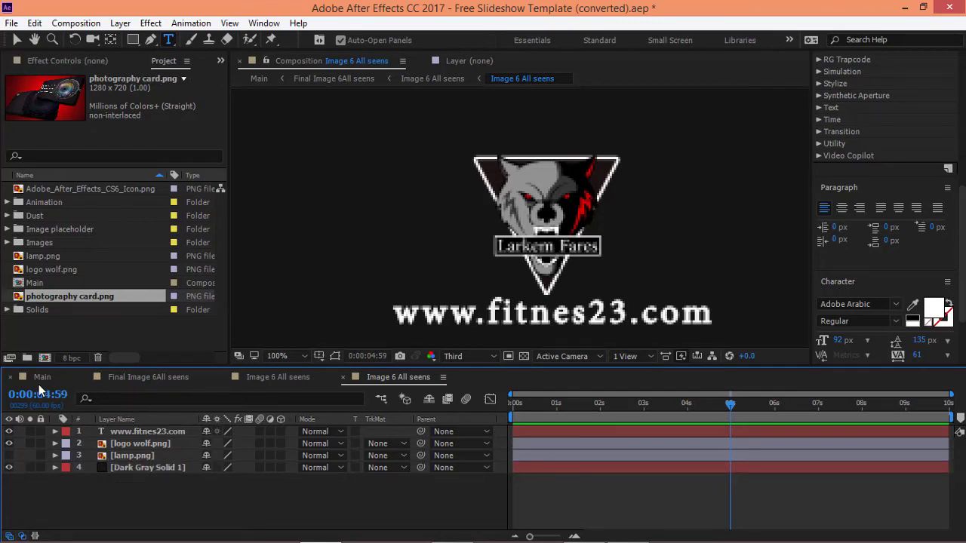
Step: Open the nested Image 1 composition and place photography card.png beneath the garden photo
{"action": "left_click", "coordinate": [38, 381]}
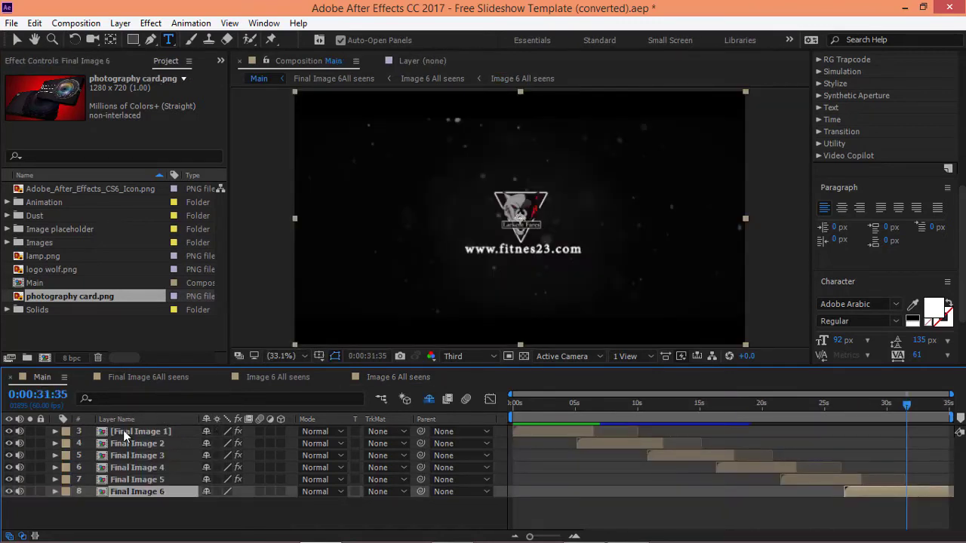
{"action": "left_click", "coordinate": [176, 379]}
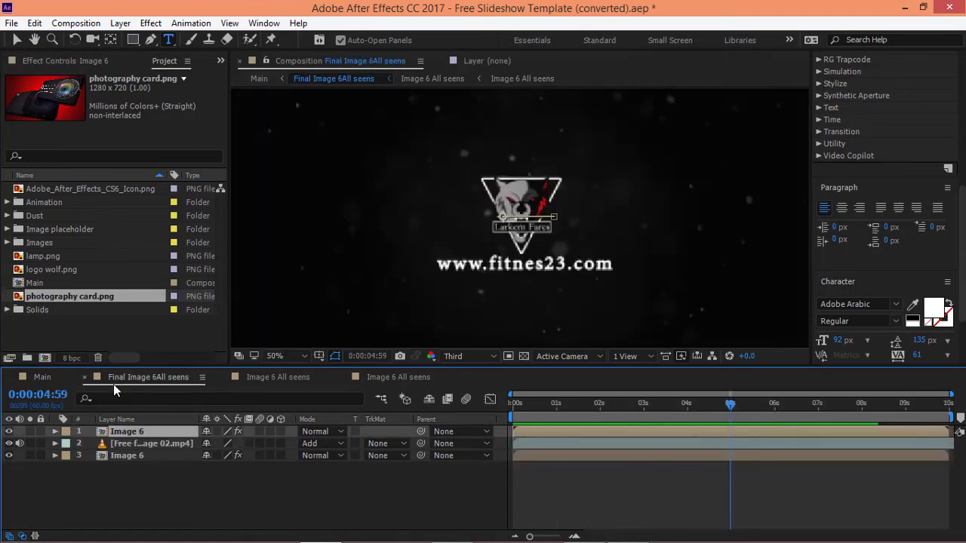
{"action": "left_click", "coordinate": [84, 377]}
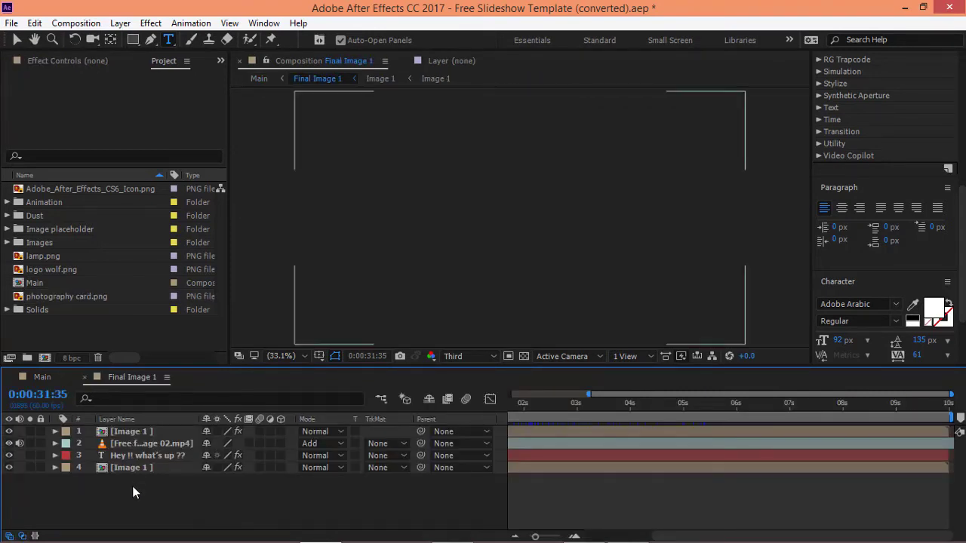
{"action": "double_click", "coordinate": [127, 434]}
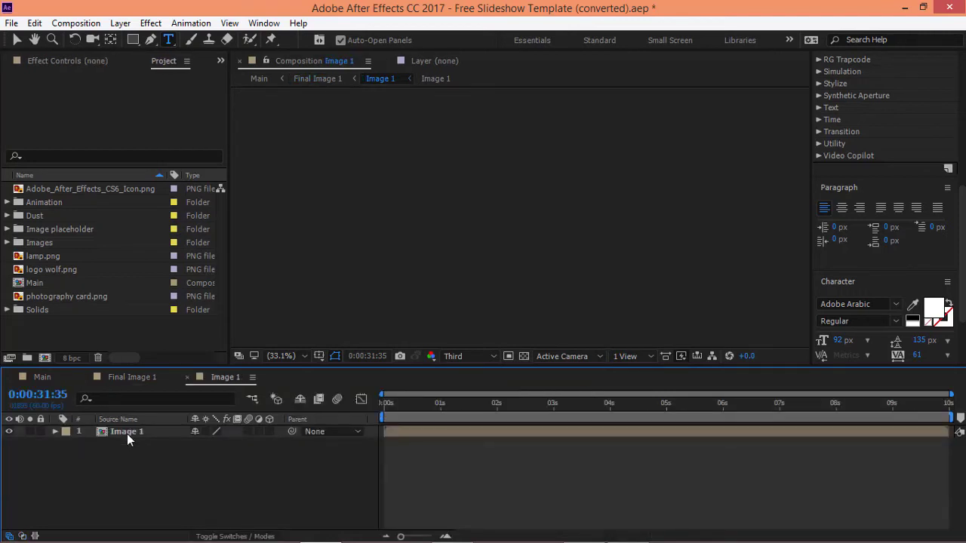
{"action": "double_click", "coordinate": [117, 431]}
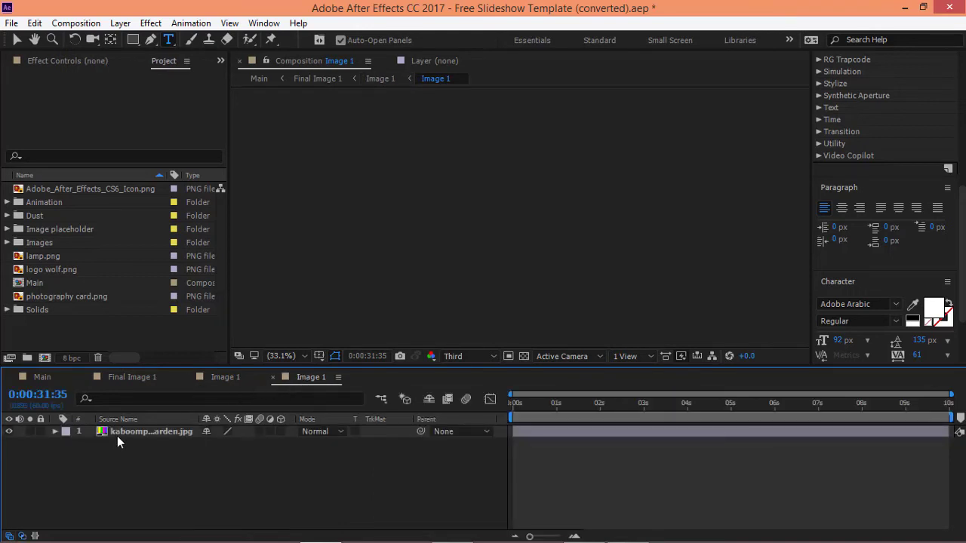
{"action": "left_click", "coordinate": [119, 434]}
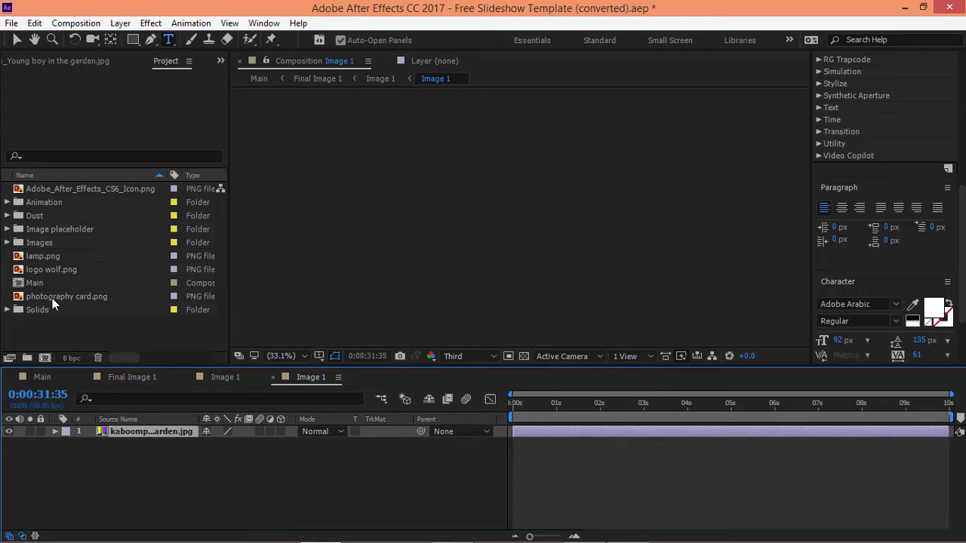
{"action": "left_click_drag", "start_coordinate": [54, 296], "coordinate": [33, 444]}
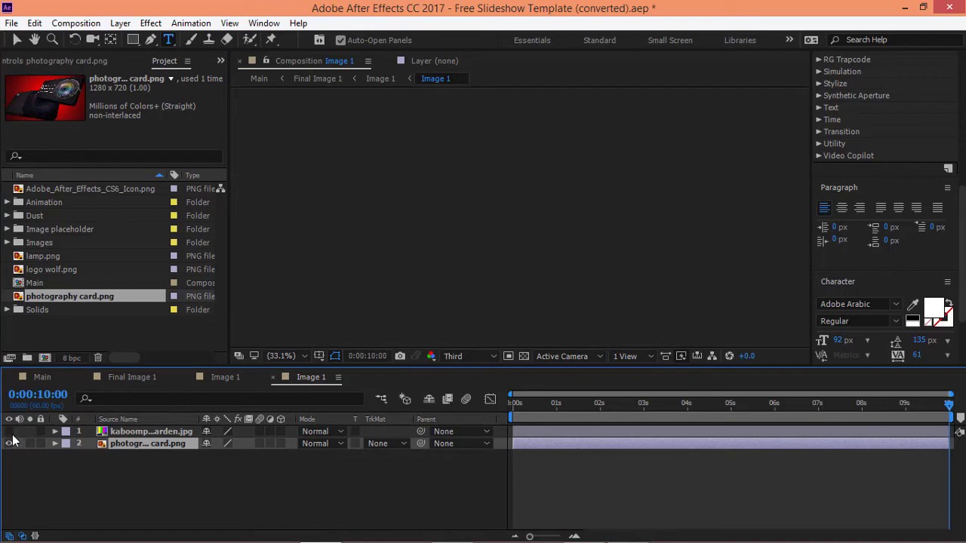
{"action": "left_click", "coordinate": [221, 377]}
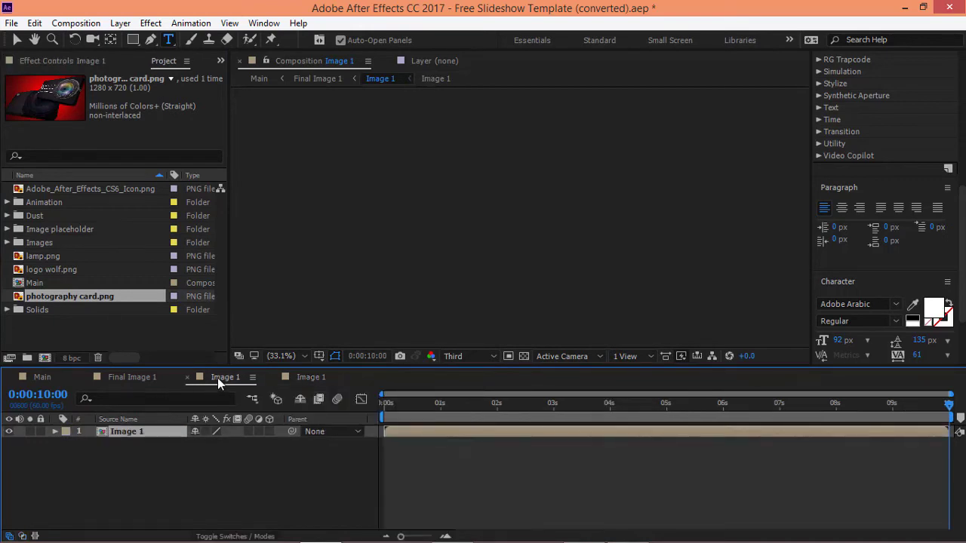
Step: Scale the photography card.png layer in the inner Image 1 composition to 152%
{"action": "left_click", "coordinate": [136, 377]}
{"action": "left_click", "coordinate": [48, 380]}
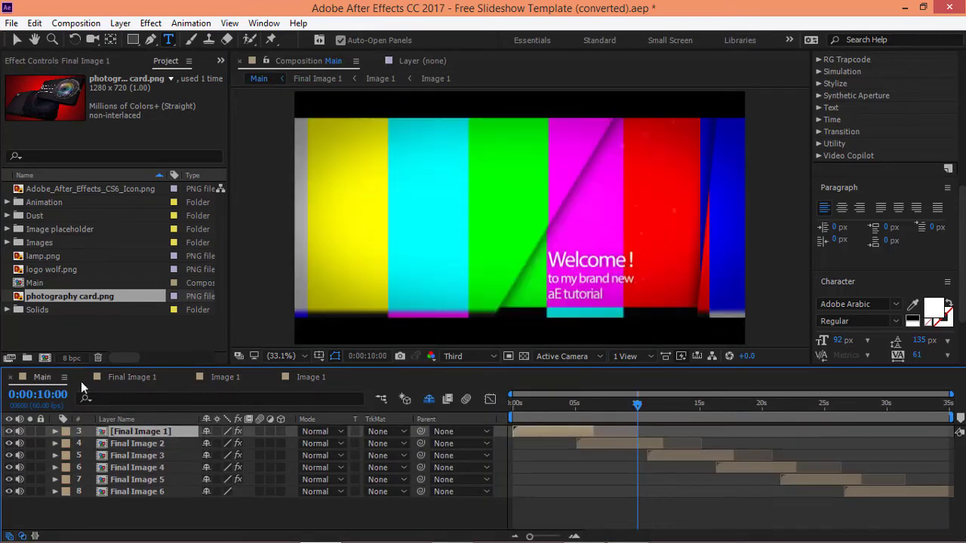
{"action": "left_click_drag", "start_coordinate": [639, 405], "coordinate": [516, 395]}
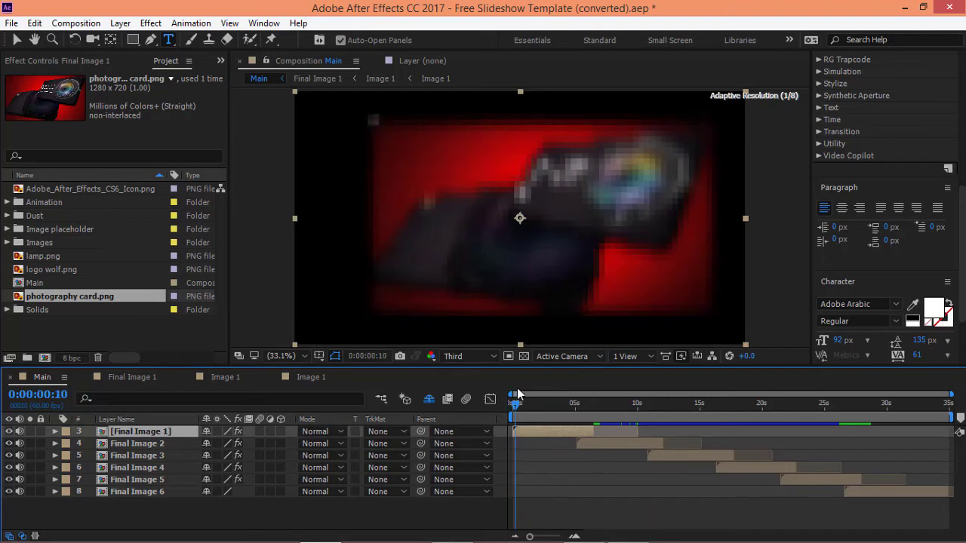
{"action": "left_click", "coordinate": [313, 382]}
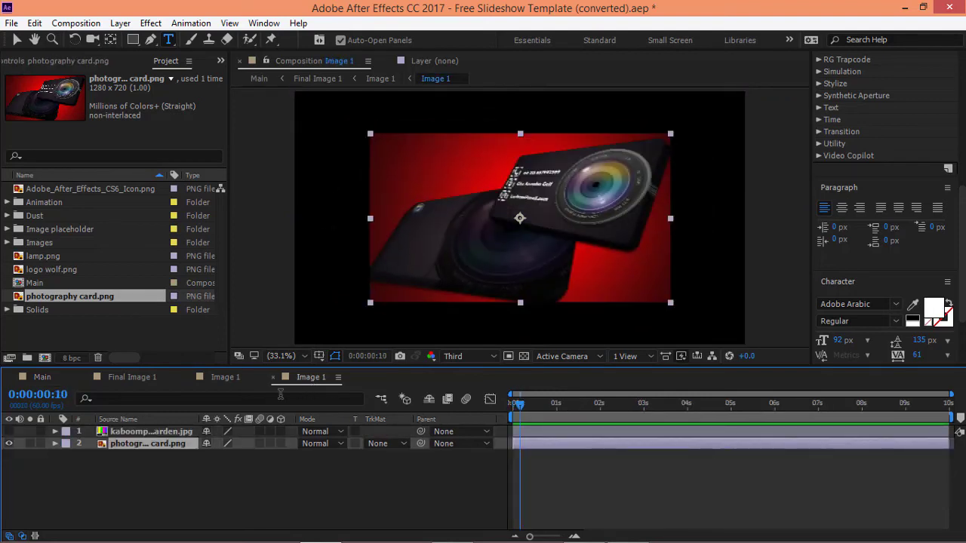
{"action": "key", "text": "s"}
{"action": "left_click_drag", "start_coordinate": [224, 455], "coordinate": [264, 455]}
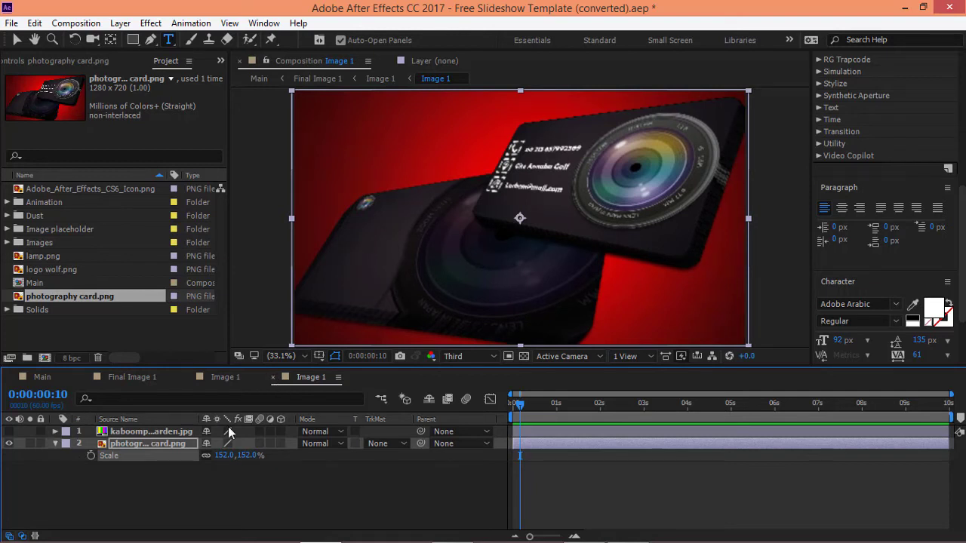
{"action": "left_click", "coordinate": [215, 378]}
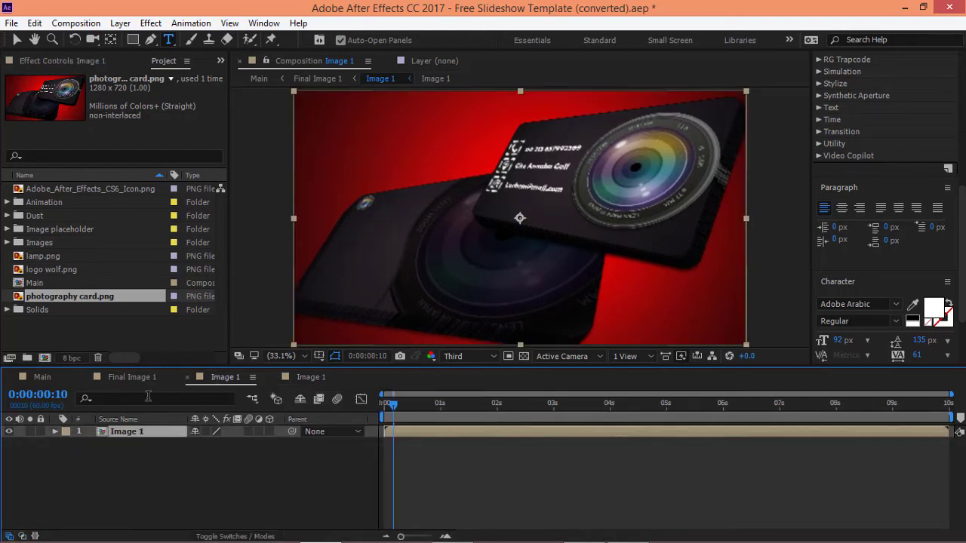
Step: In Final Image 1, retype the Hey !! title line as 'go§', hiding the blurred overlay
{"action": "left_click", "coordinate": [134, 376]}
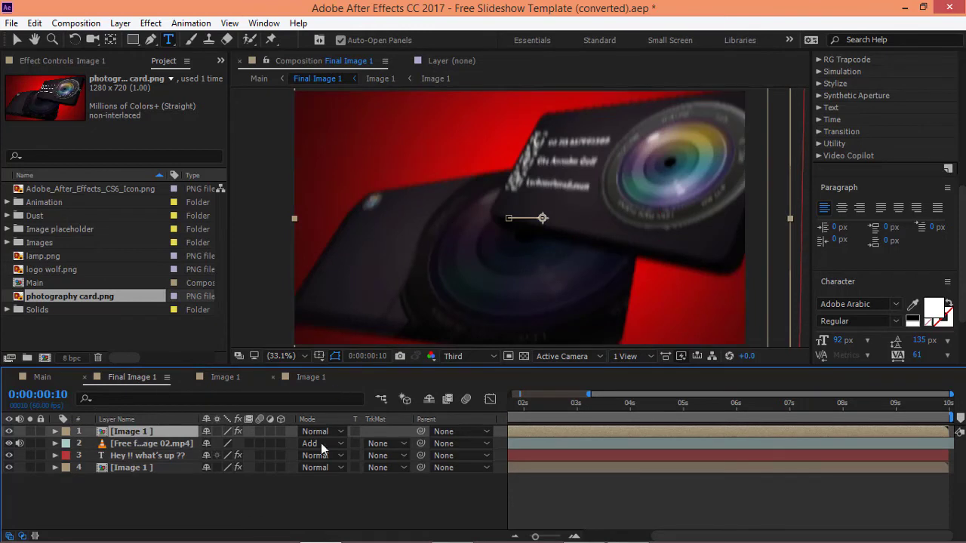
{"action": "left_click", "coordinate": [116, 445]}
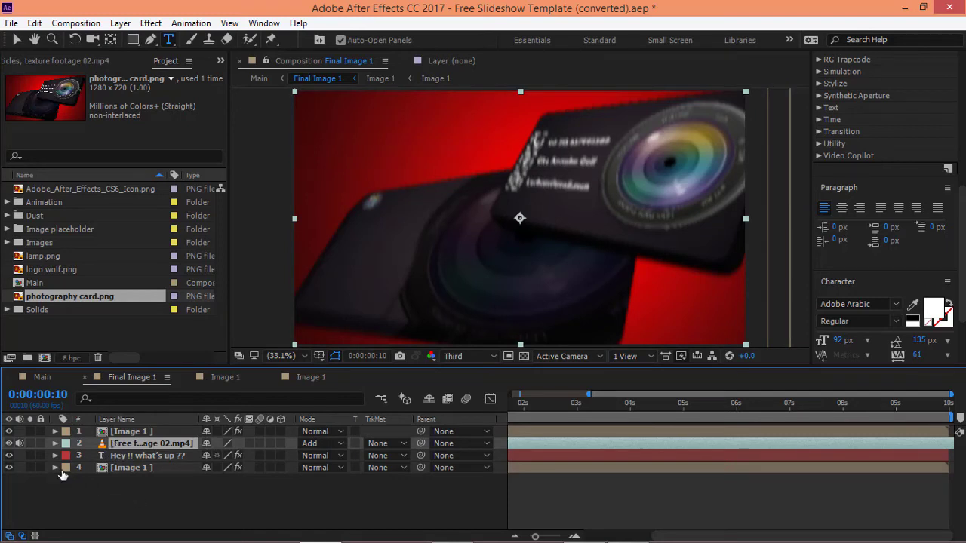
{"action": "left_click", "coordinate": [135, 457]}
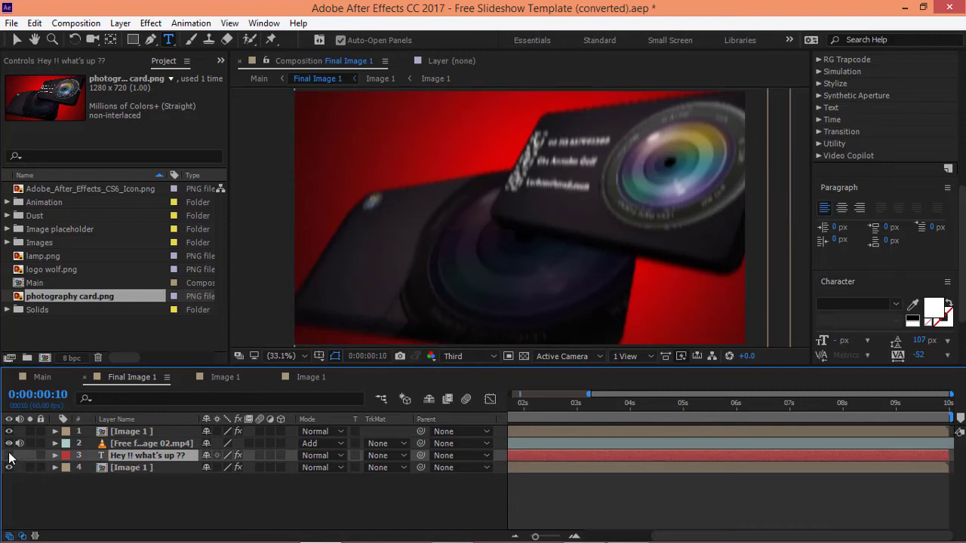
{"action": "double_click", "coordinate": [139, 456]}
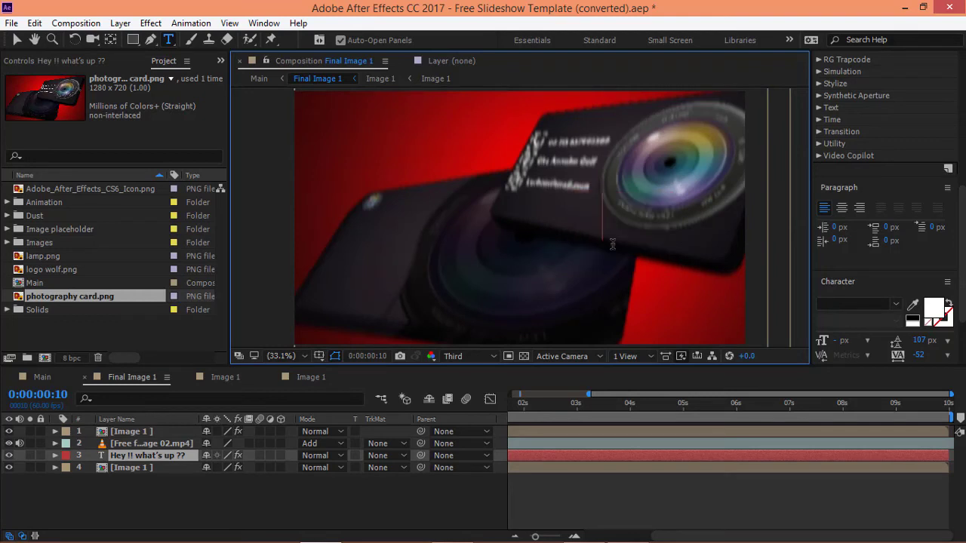
{"action": "left_click", "coordinate": [594, 221]}
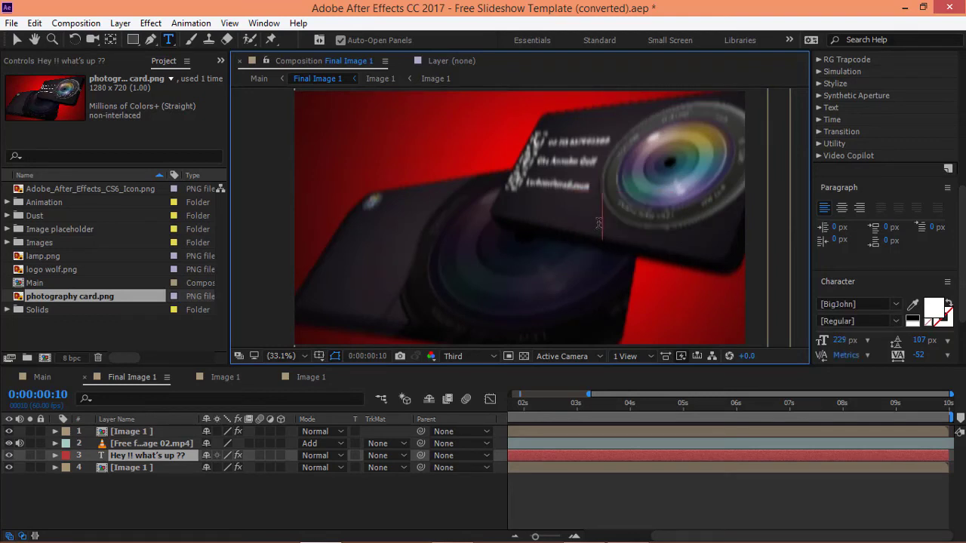
{"action": "type", "text": "GO"}
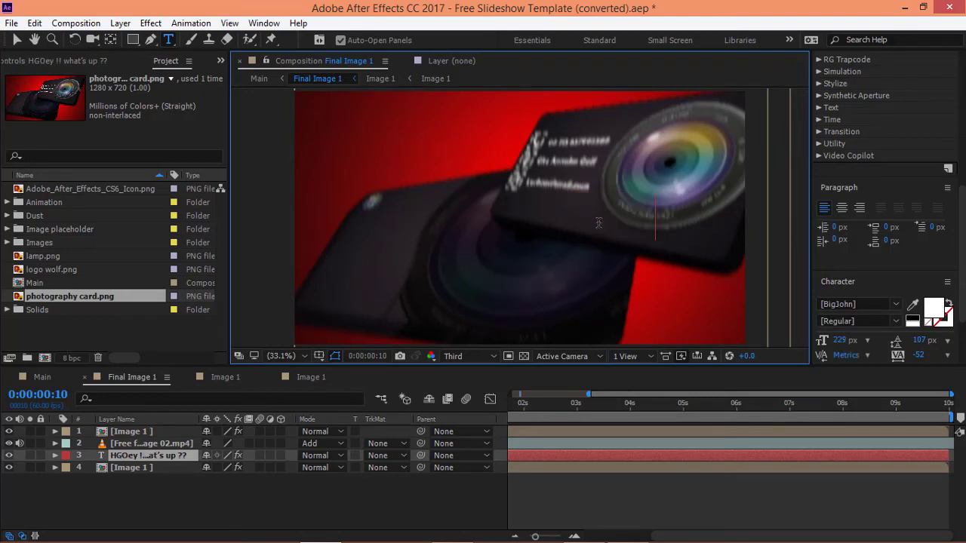
{"action": "left_click", "coordinate": [8, 432]}
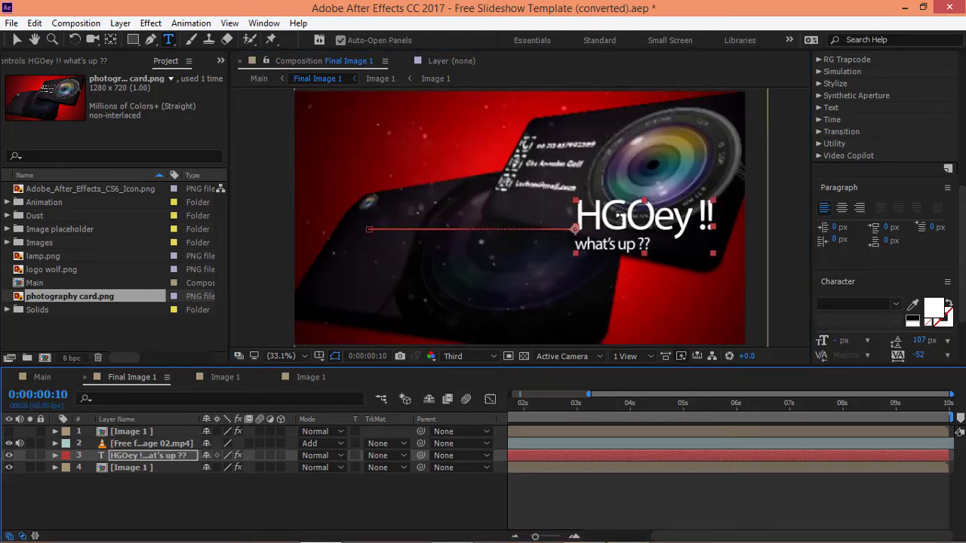
{"action": "triple_click", "coordinate": [618, 217]}
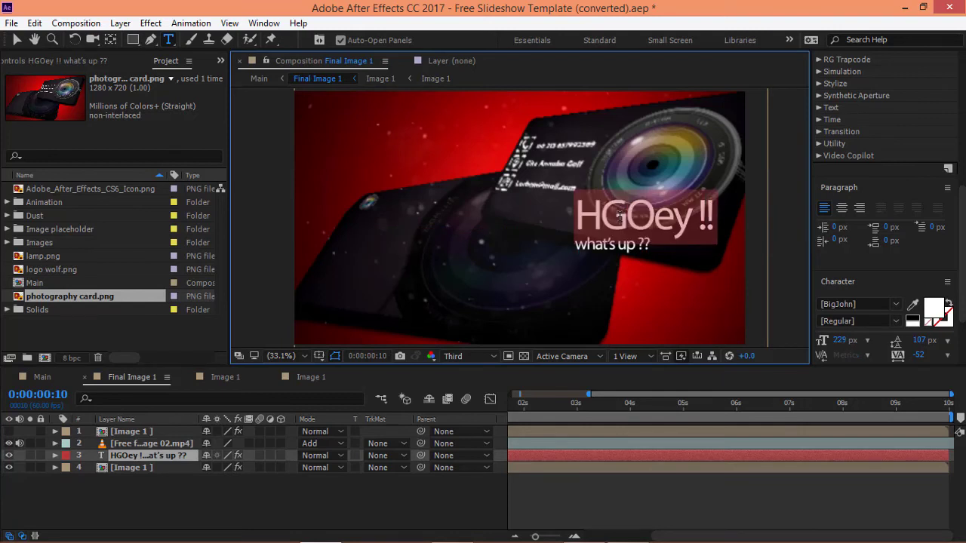
{"action": "type", "text": "go"}
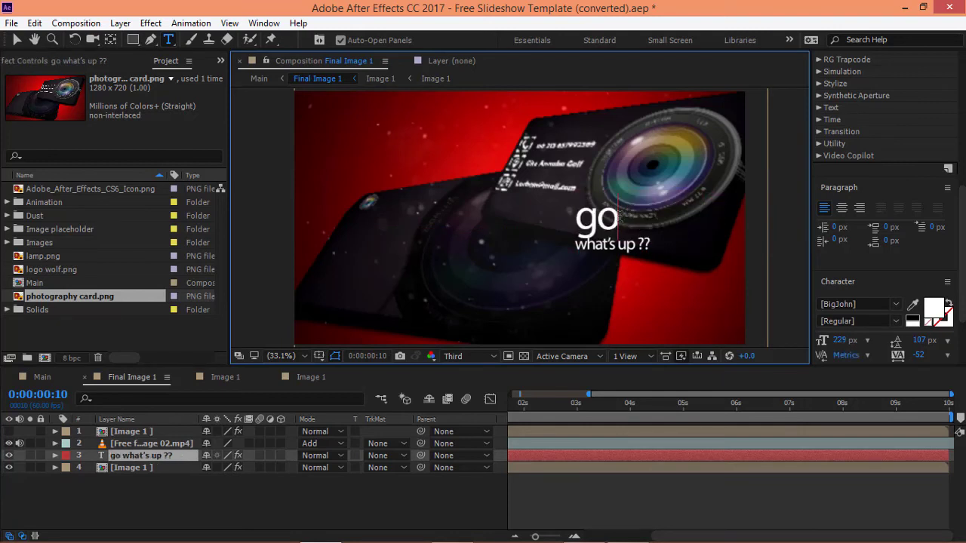
{"action": "type", "text": "§"}
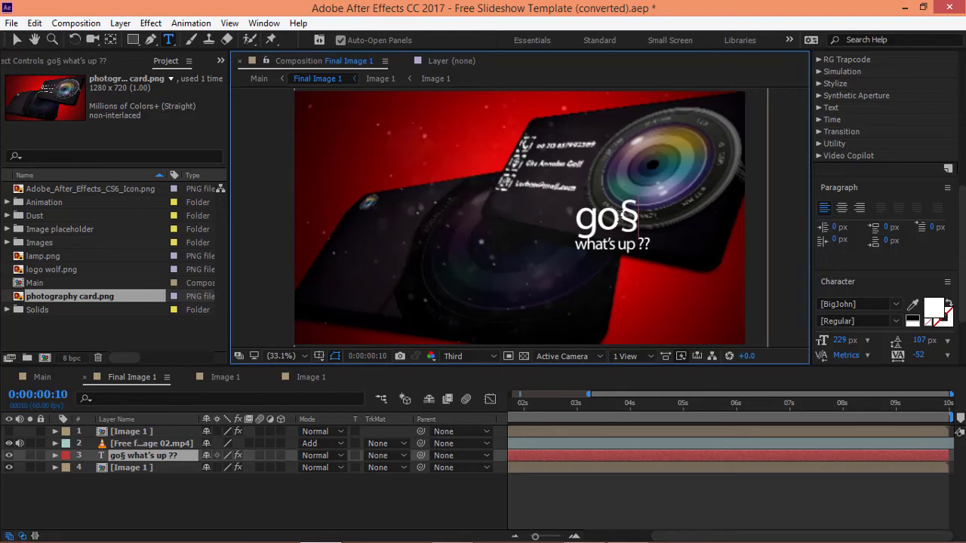
{"action": "left_click", "coordinate": [42, 378]}
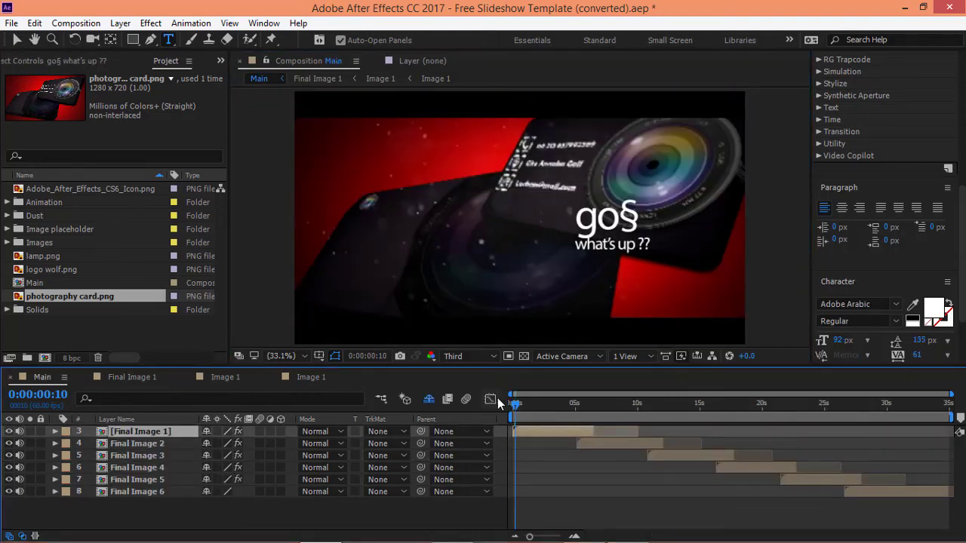
Step: Check the scaled card, then re-enable the blurred overlay layer in Final Image 1
{"action": "key", "text": "space"}
{"action": "key", "text": "space"}
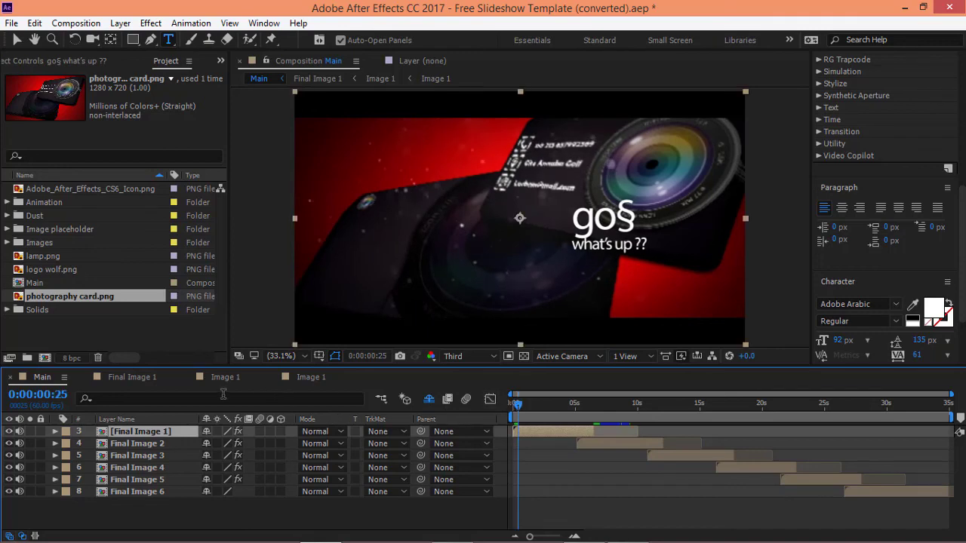
{"action": "left_click", "coordinate": [220, 377]}
{"action": "left_click", "coordinate": [300, 378]}
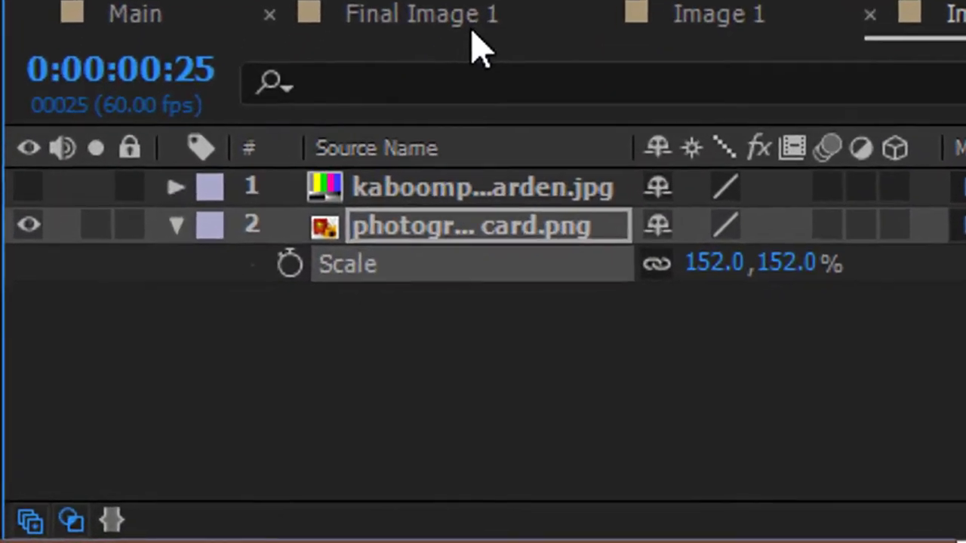
{"action": "left_click", "coordinate": [253, 264]}
{"action": "left_click", "coordinate": [13, 350]}
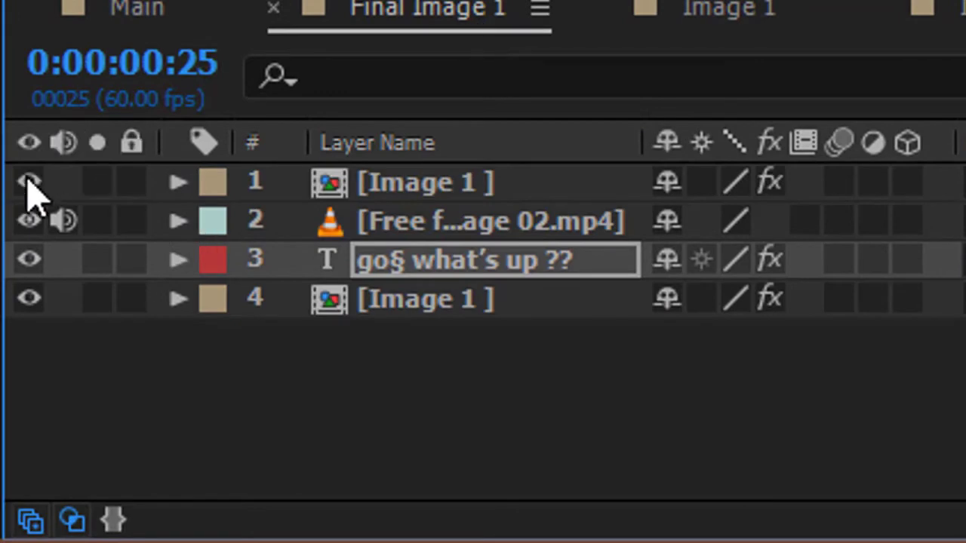
{"action": "left_click", "coordinate": [133, 16]}
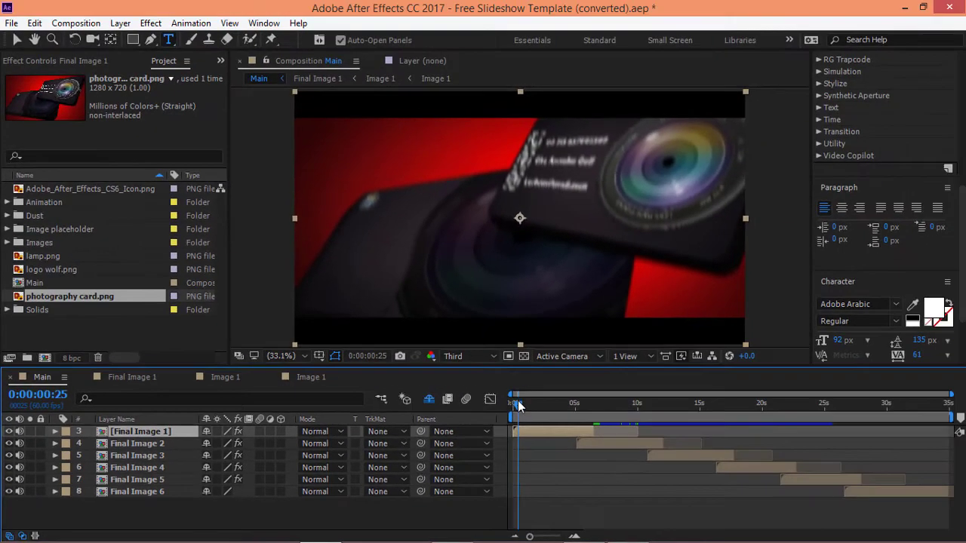
Step: Preview the Main slideshow's opening slide with the photography card and 'go§' title
{"action": "left_click_drag", "start_coordinate": [519, 403], "coordinate": [475, 405]}
{"action": "key", "text": "space"}
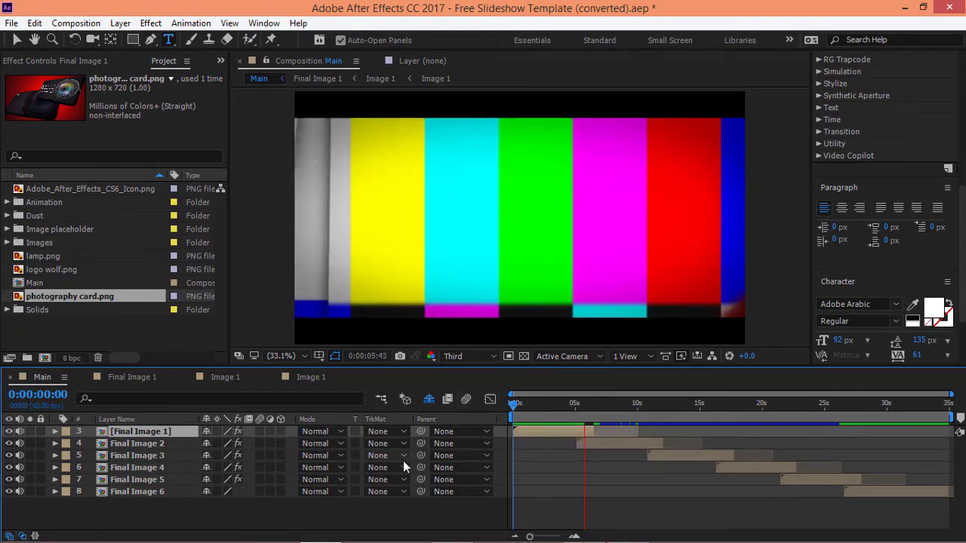
{"action": "key", "text": "space"}
{"action": "key", "text": "space"}
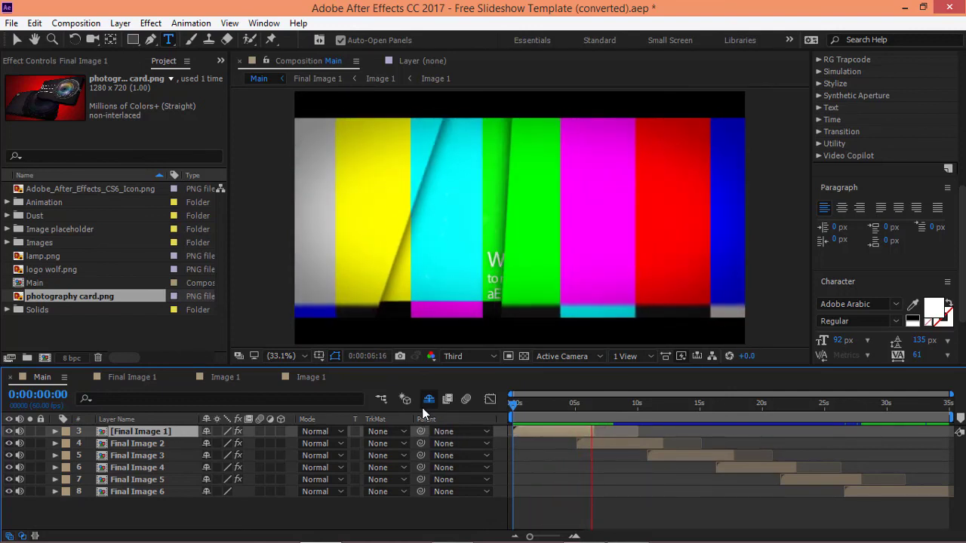
{"action": "key", "text": "space"}
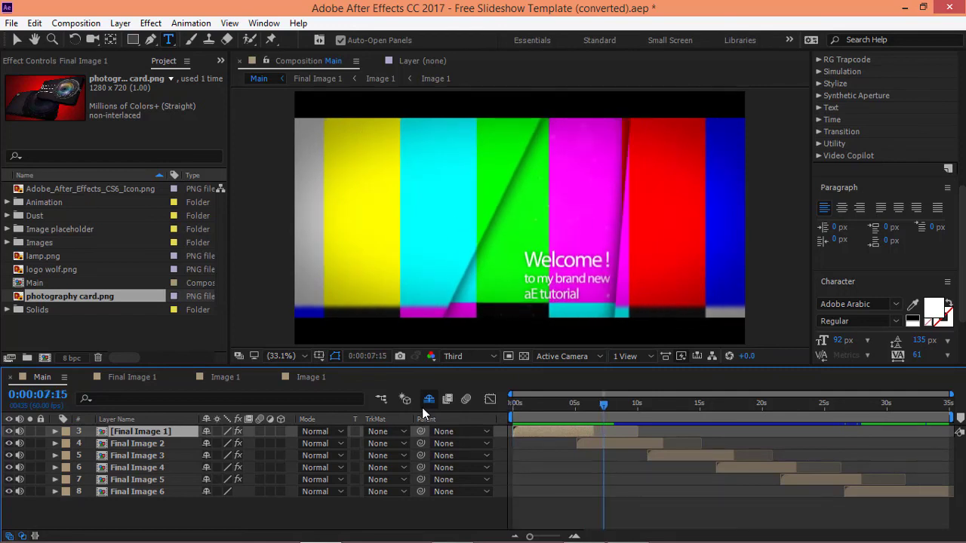